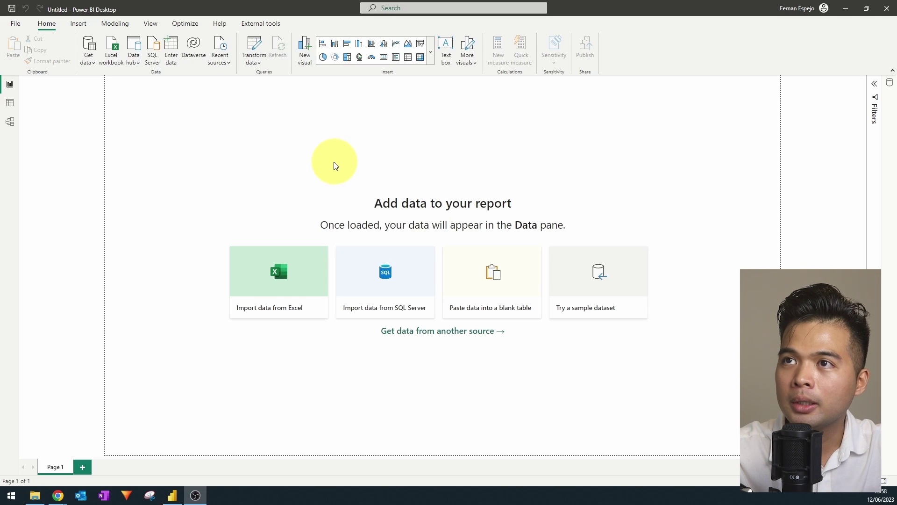
Step: Connect to the Profiling.xlsx workbook and tick Sheet1 in the Navigator
click(118, 63)
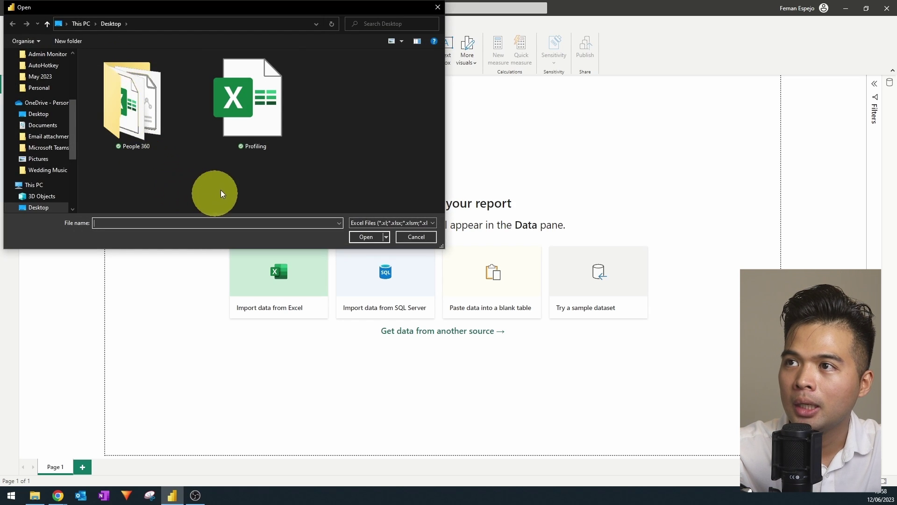
click(247, 137)
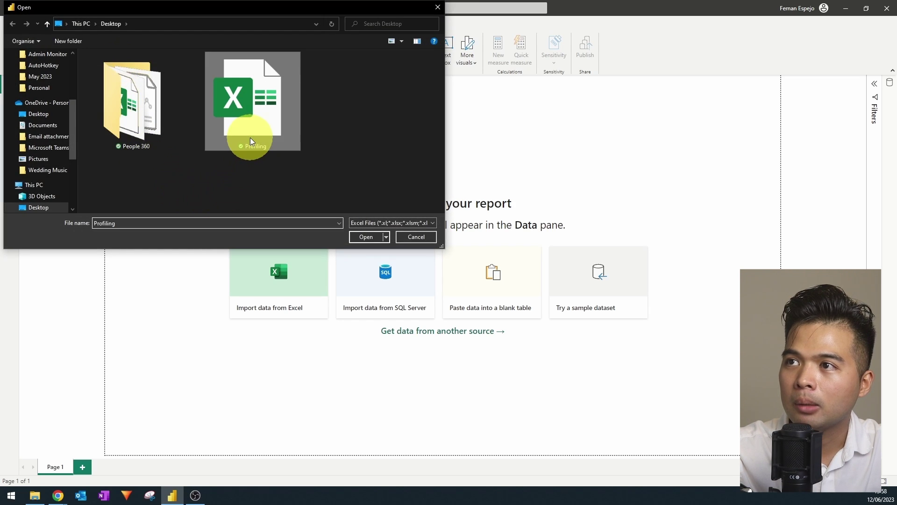
click(367, 238)
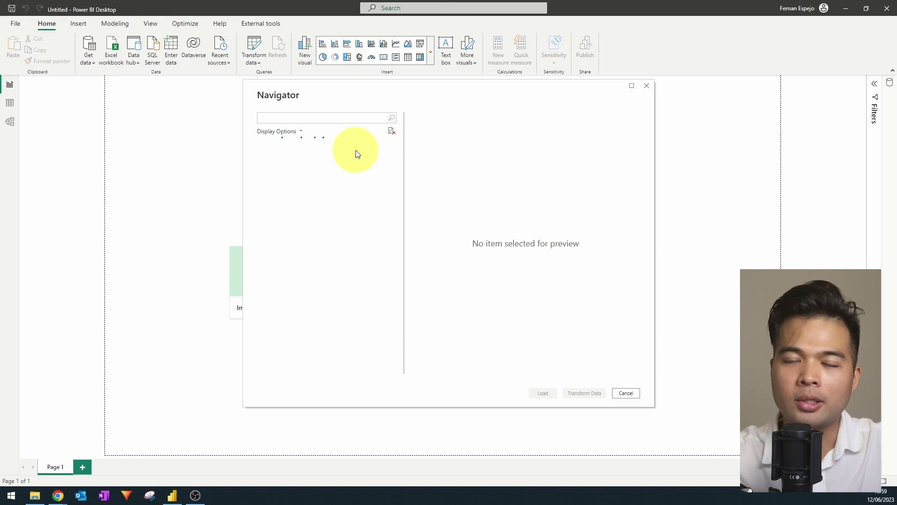
click(293, 157)
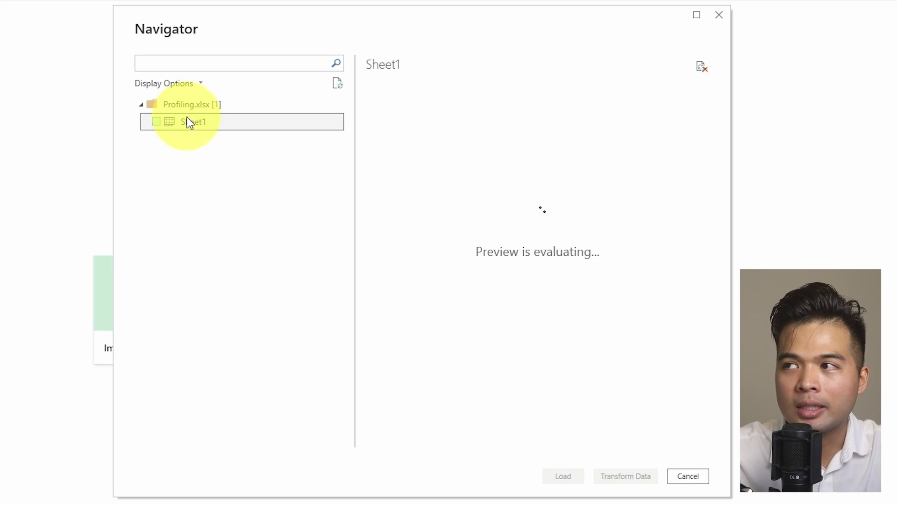
drag(473, 442, 549, 443)
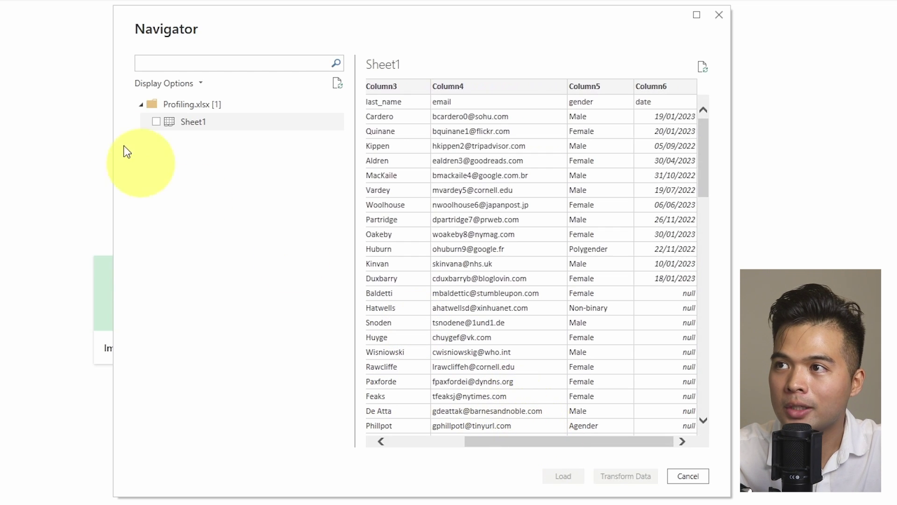
click(156, 120)
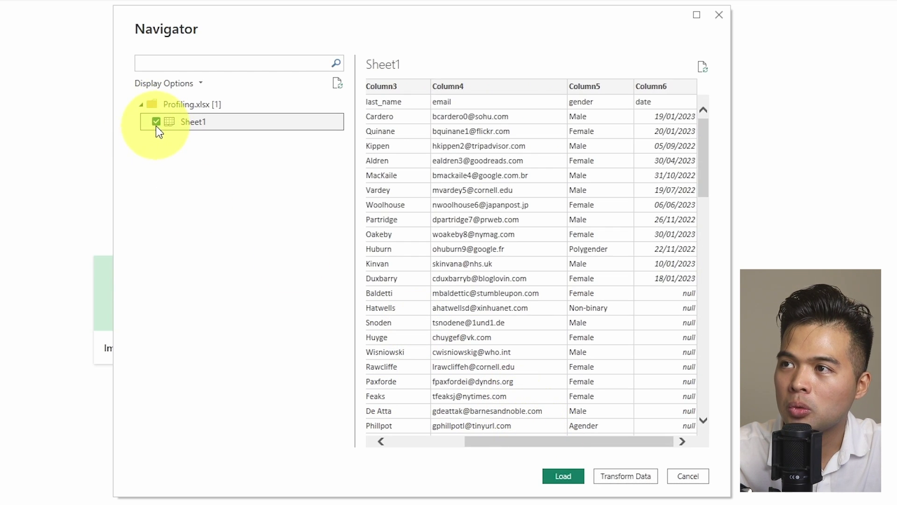
Step: Load Sheet1 into Power Query Editor and promote its first row to column headers
click(634, 476)
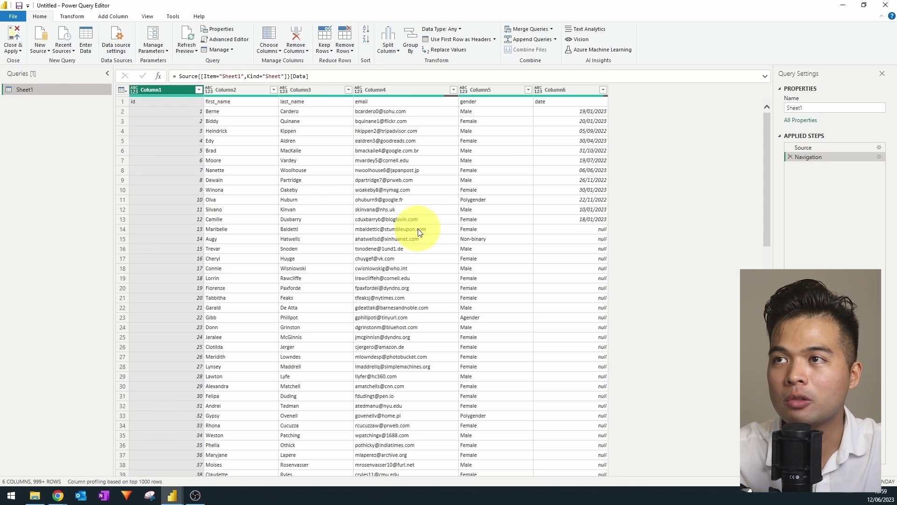
click(439, 180)
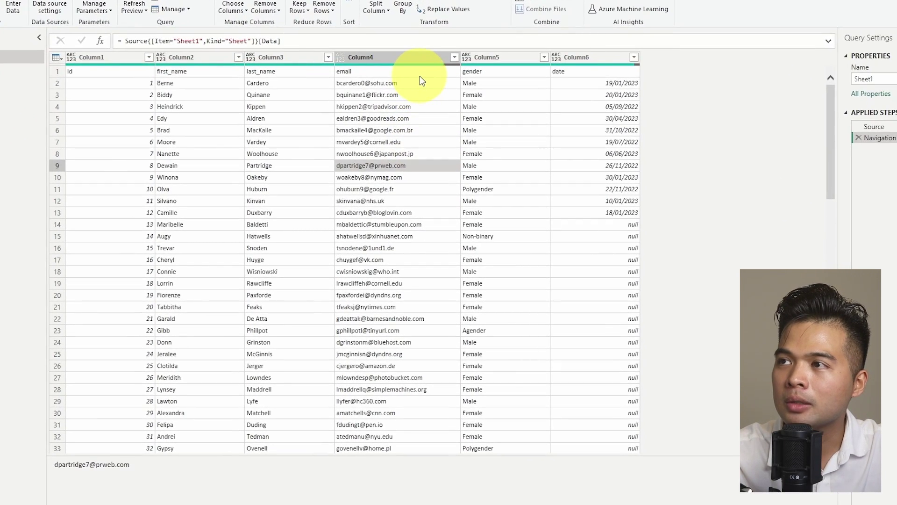
click(419, 76)
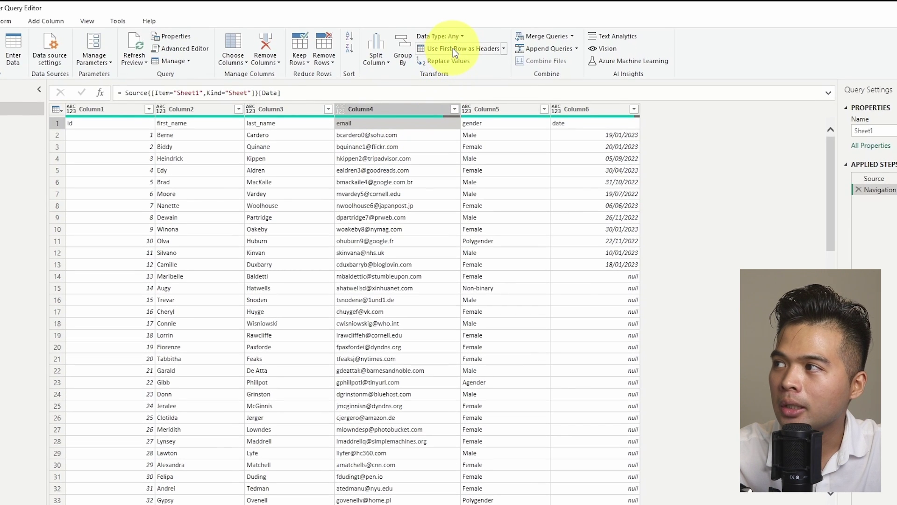
click(453, 49)
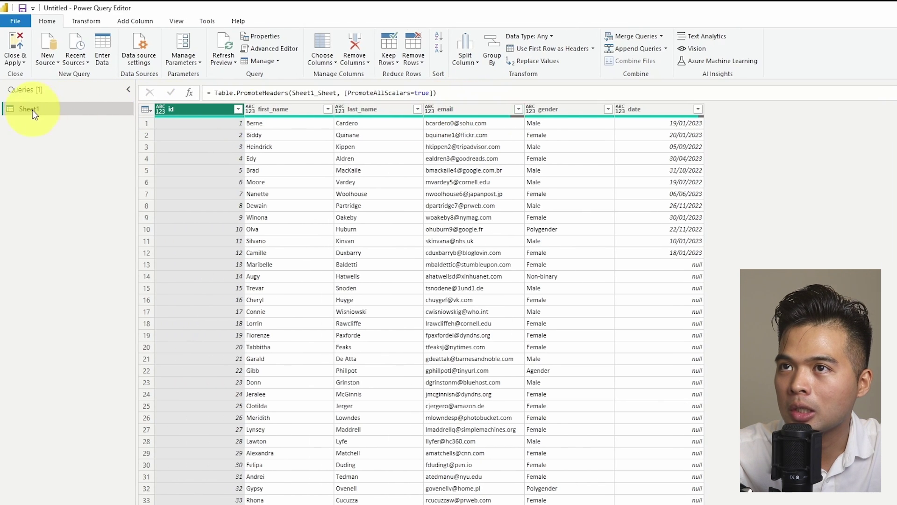
Step: Rename the Sheet1 query to People
double_click(33, 110)
text(People)
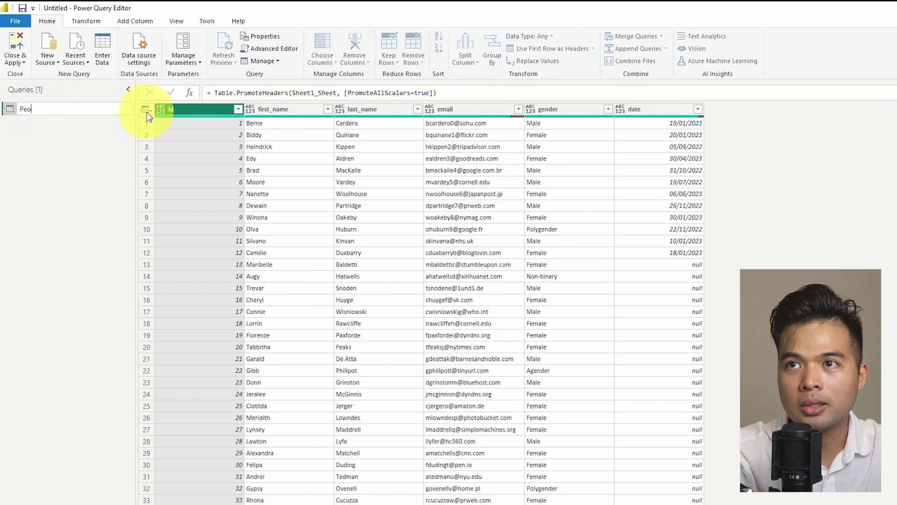
key(Return)
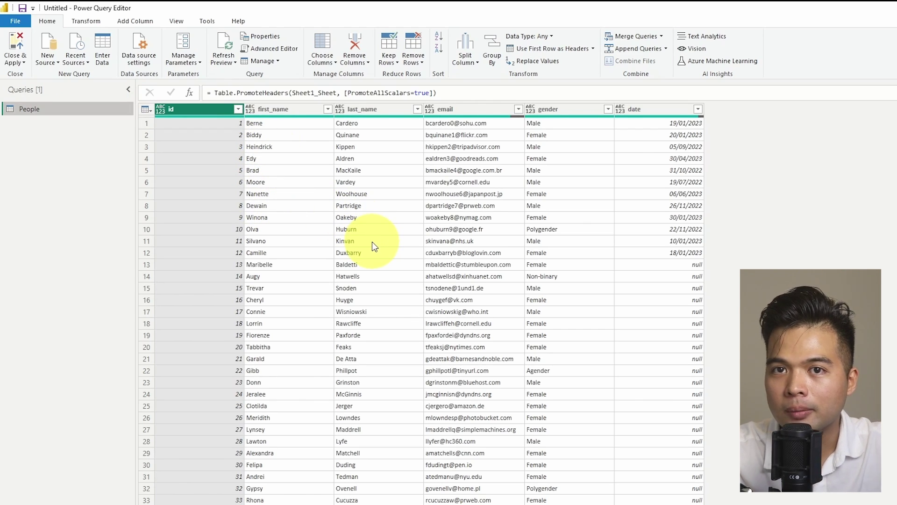
Step: Enable Column quality in the View tab, revealing email 14% empty and date 3% empty
click(182, 22)
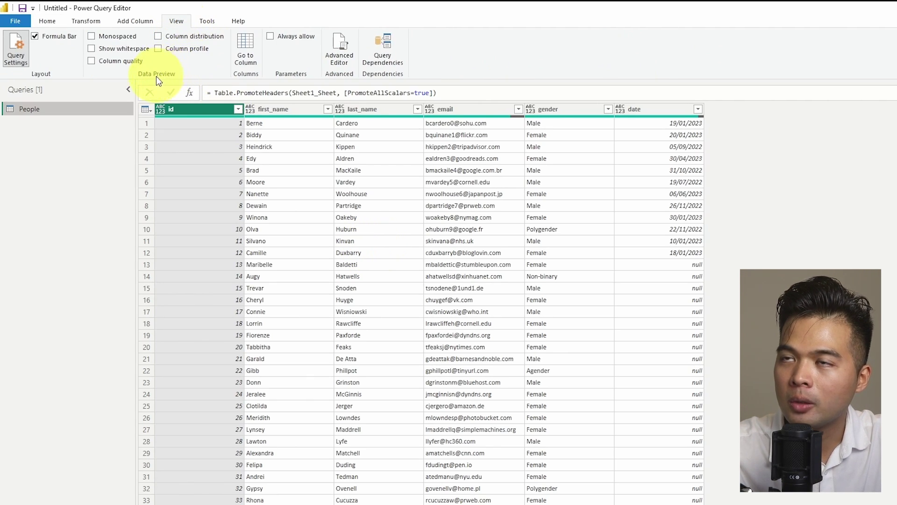
click(121, 60)
click(121, 61)
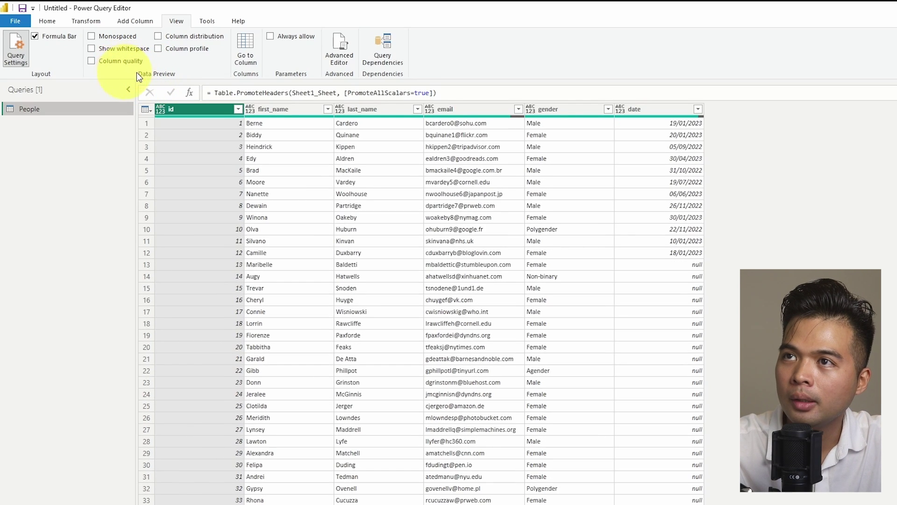
click(92, 61)
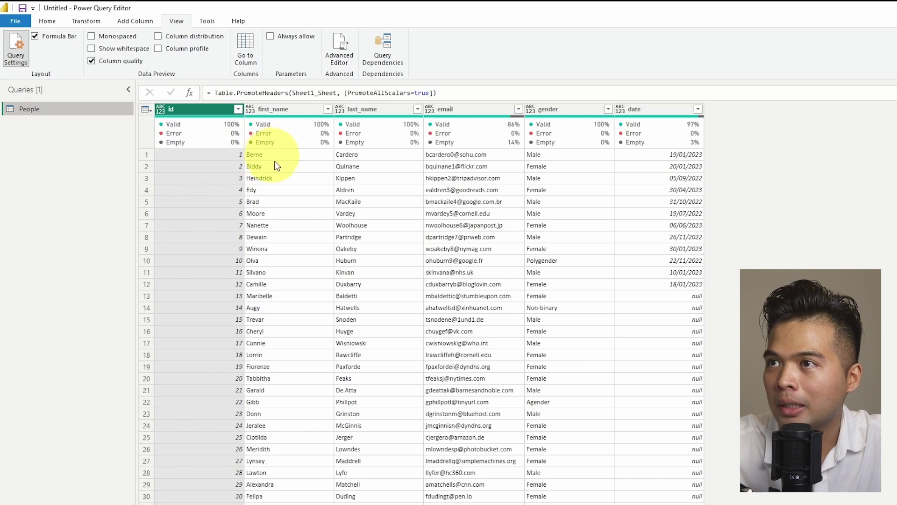
mouse_move(277, 130)
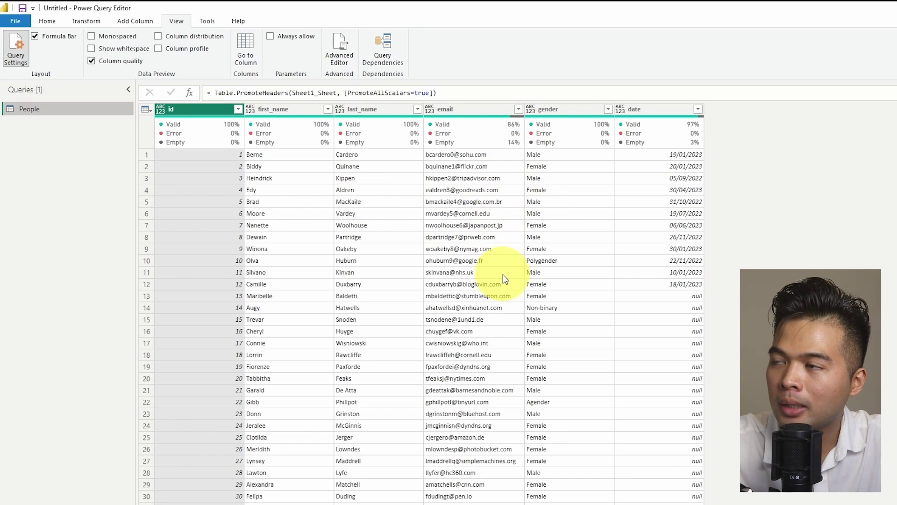
scroll(505, 279, down, 5)
scroll(504, 271, down, 20)
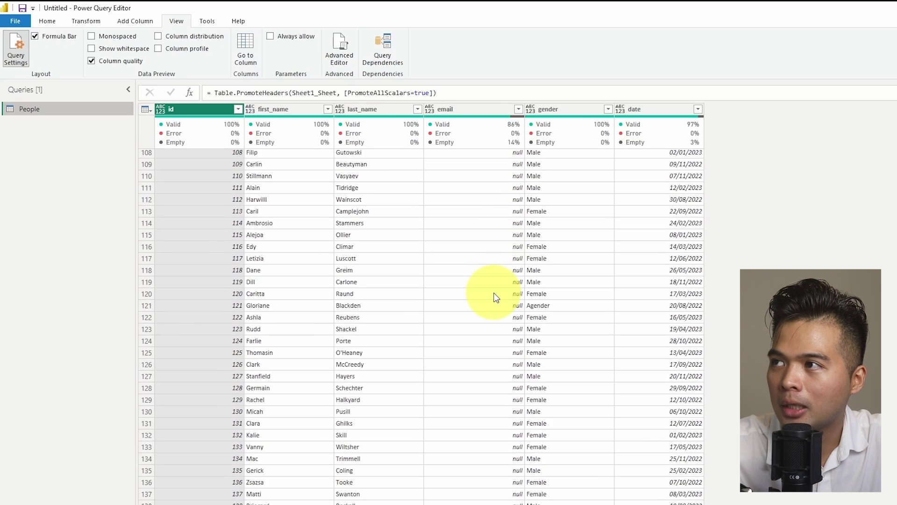
scroll(496, 298, up, 9)
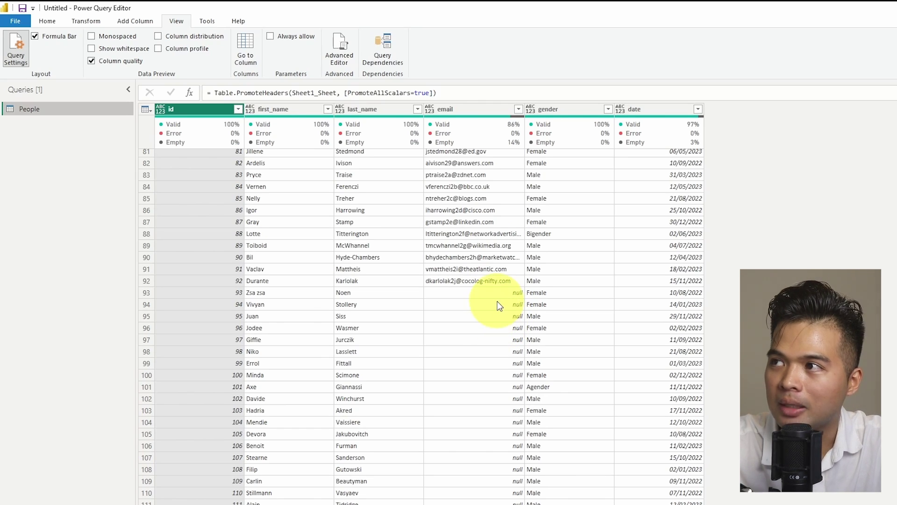
scroll(675, 209, down, 5)
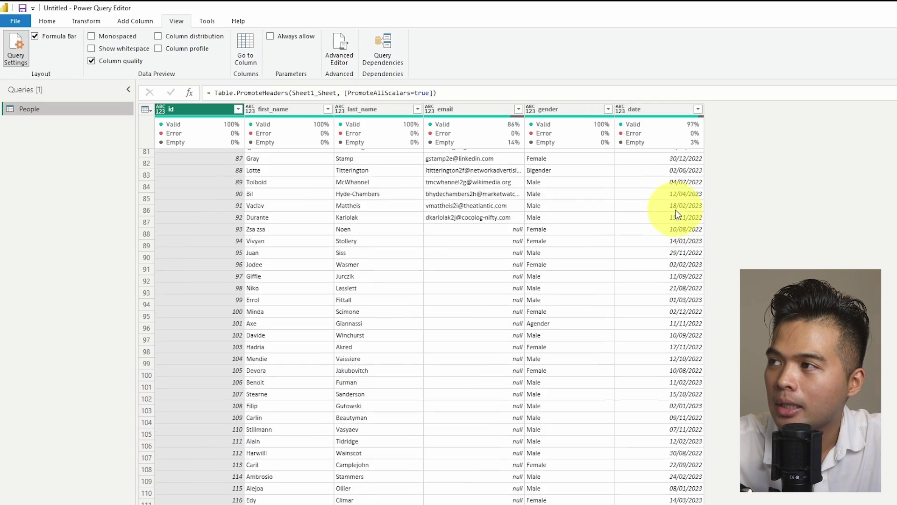
scroll(675, 209, up, 20)
scroll(672, 223, down, 1)
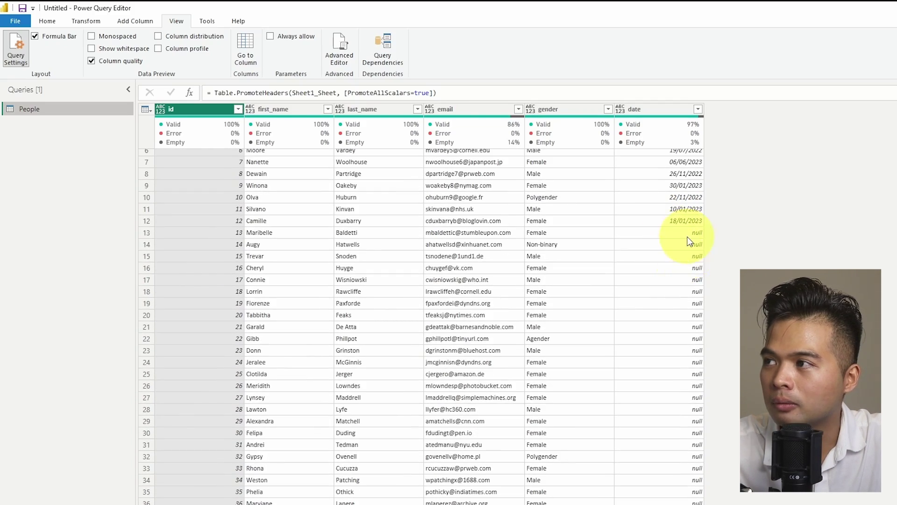
scroll(689, 331, down, 3)
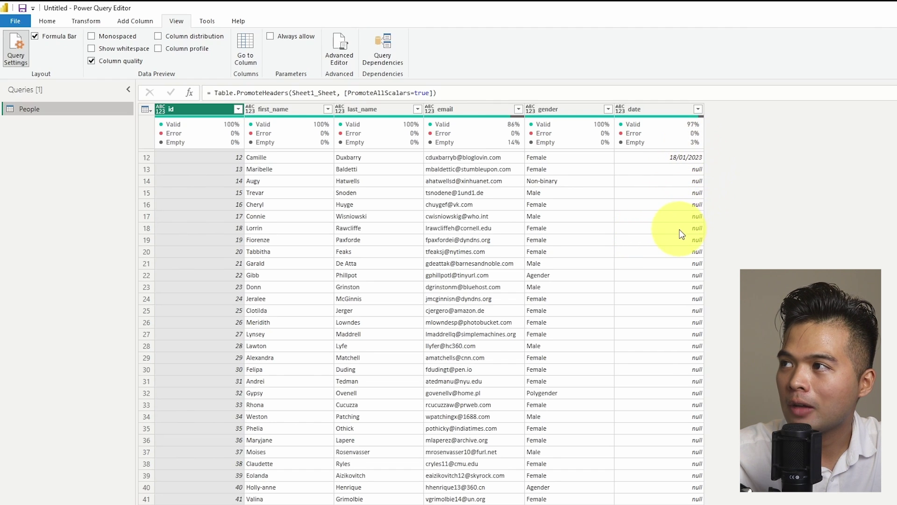
scroll(683, 231, up, 2)
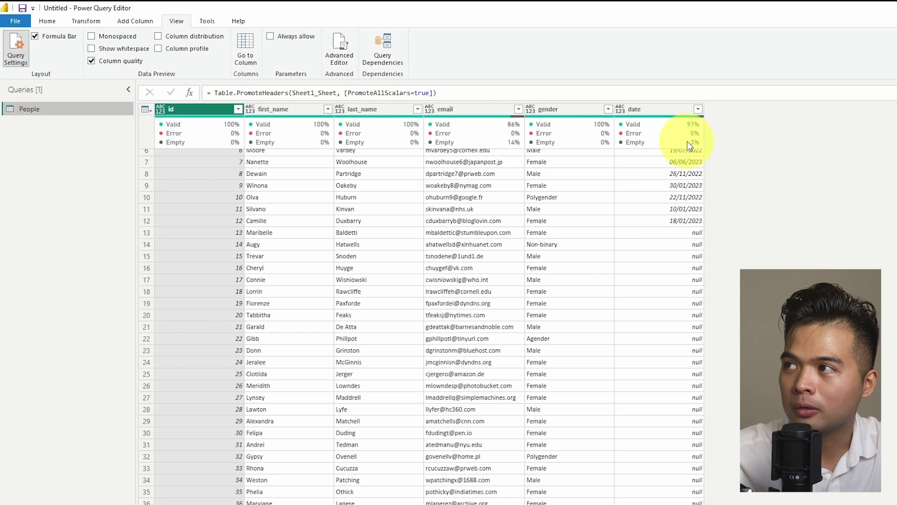
mouse_move(688, 146)
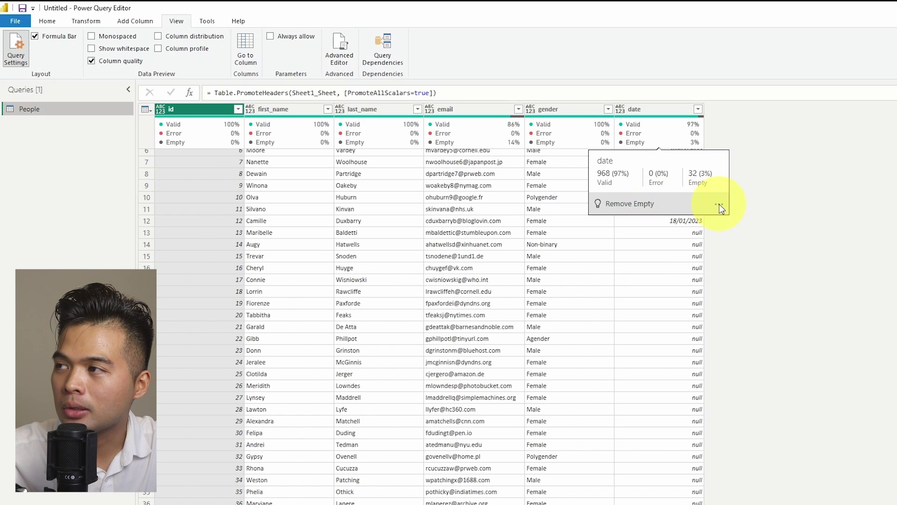
click(719, 205)
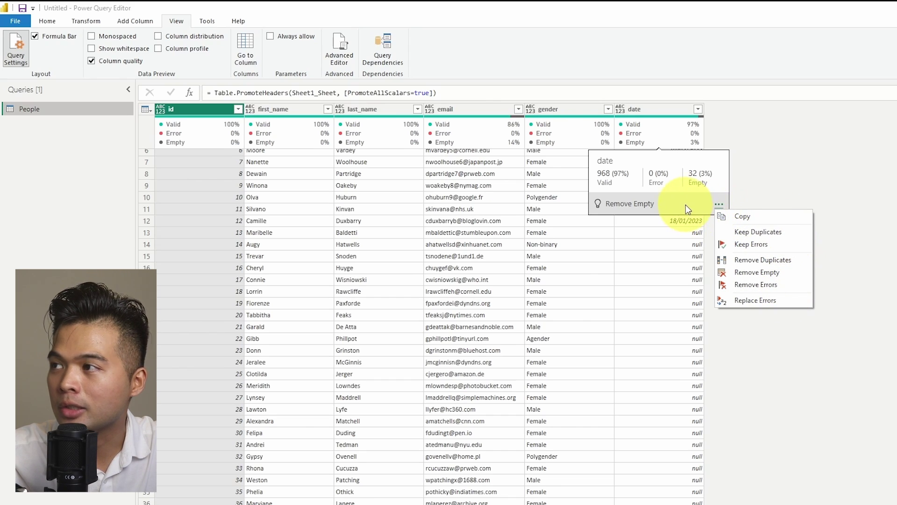
click(668, 209)
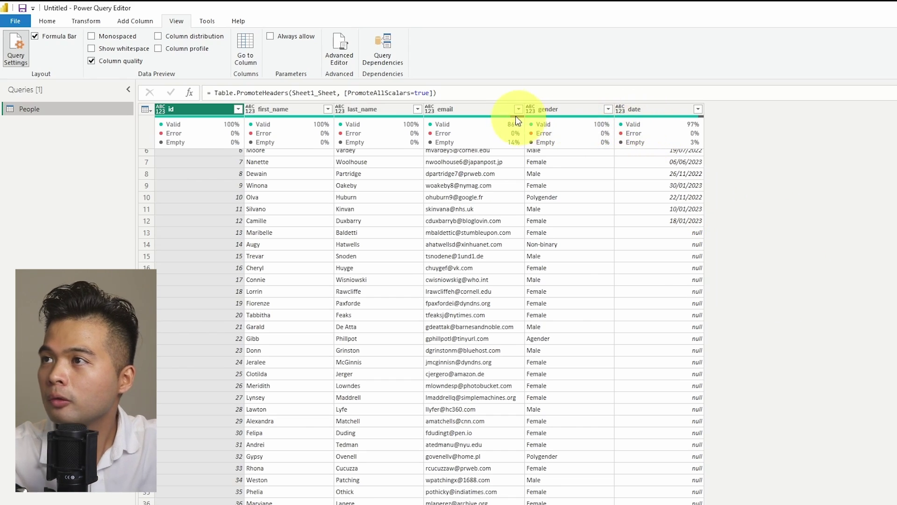
click(495, 113)
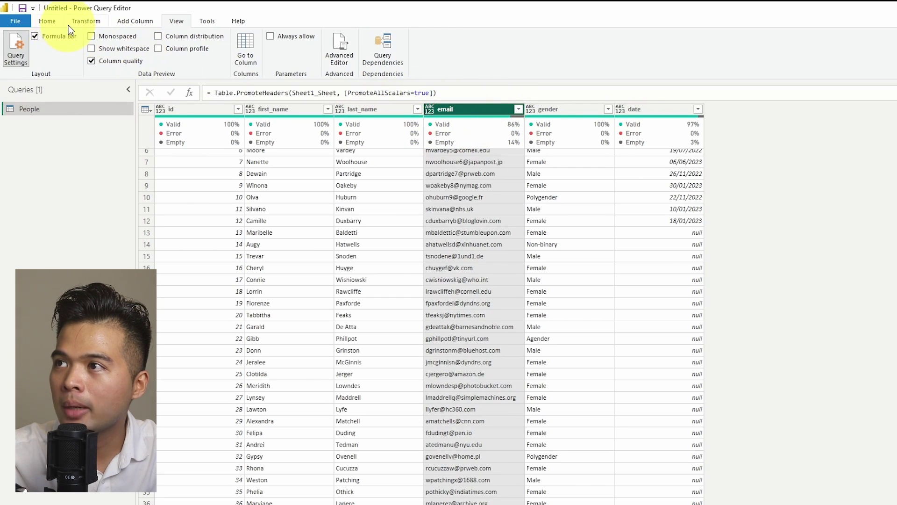
Step: Change the email column's data type to Text, then select the email column
click(430, 111)
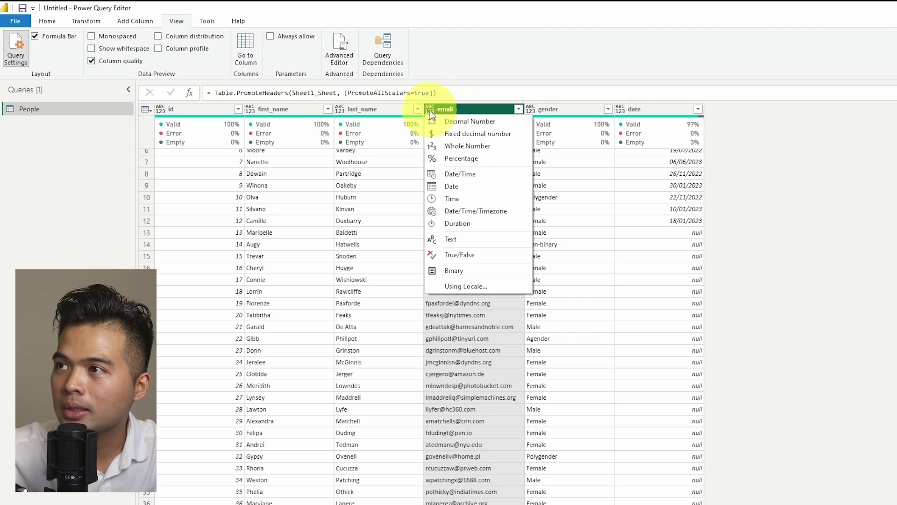
click(451, 239)
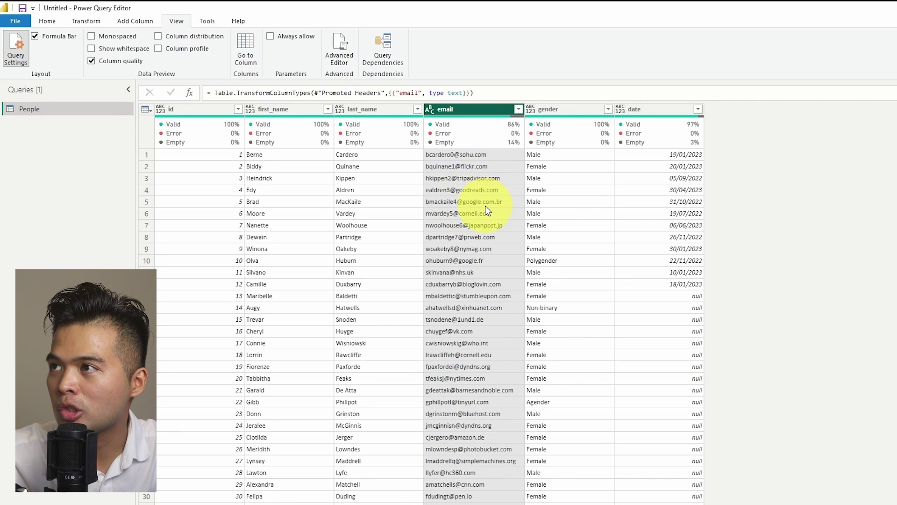
click(514, 269)
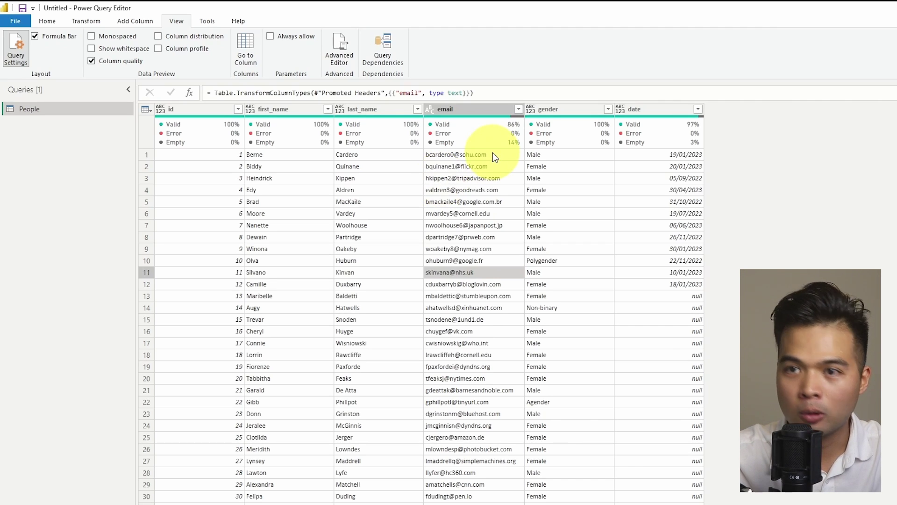
click(487, 110)
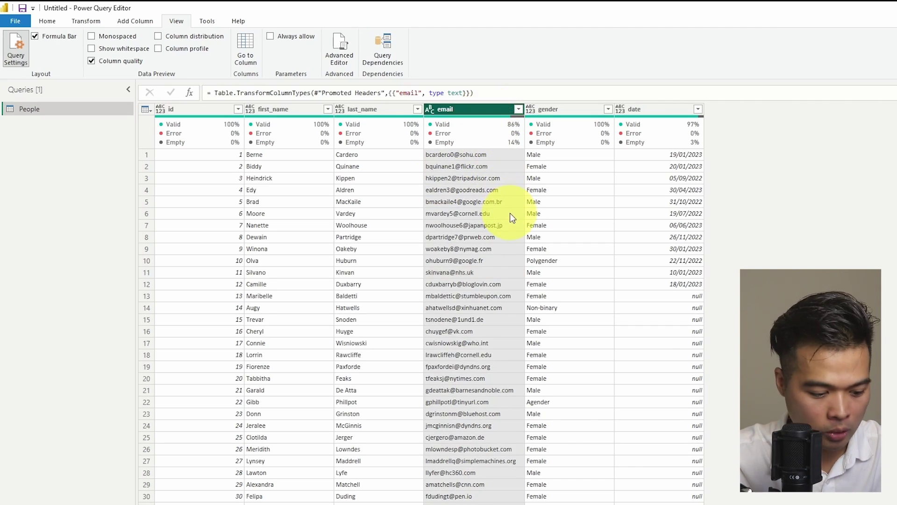
Step: Run Detect Data Type on all columns, confirming id as whole number and date as date
key(ctrl+a)
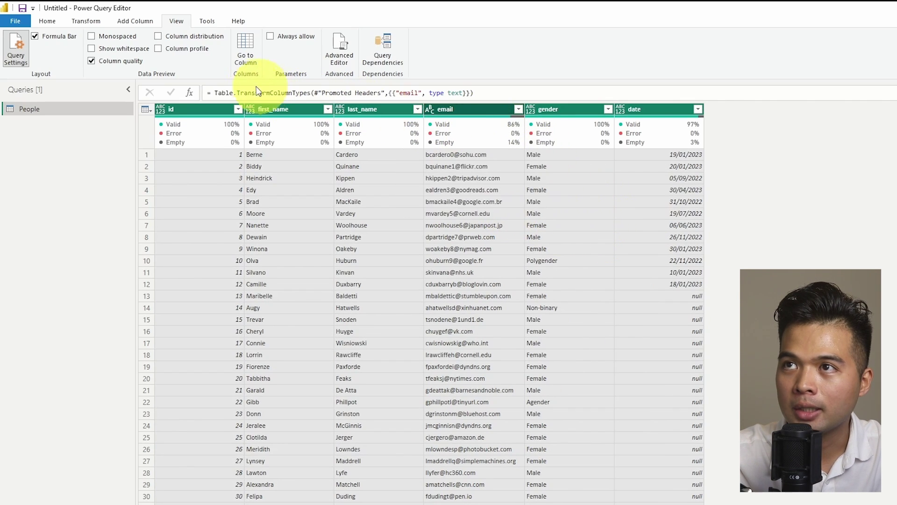
click(57, 23)
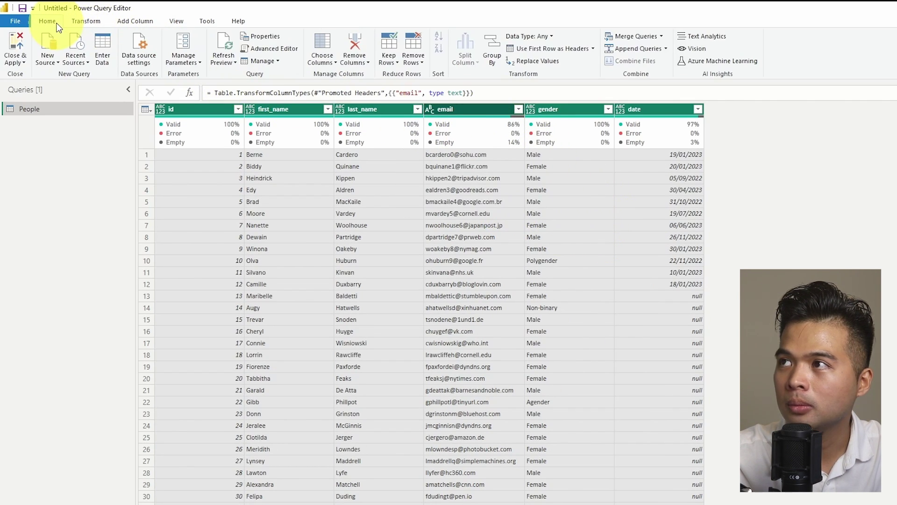
click(552, 37)
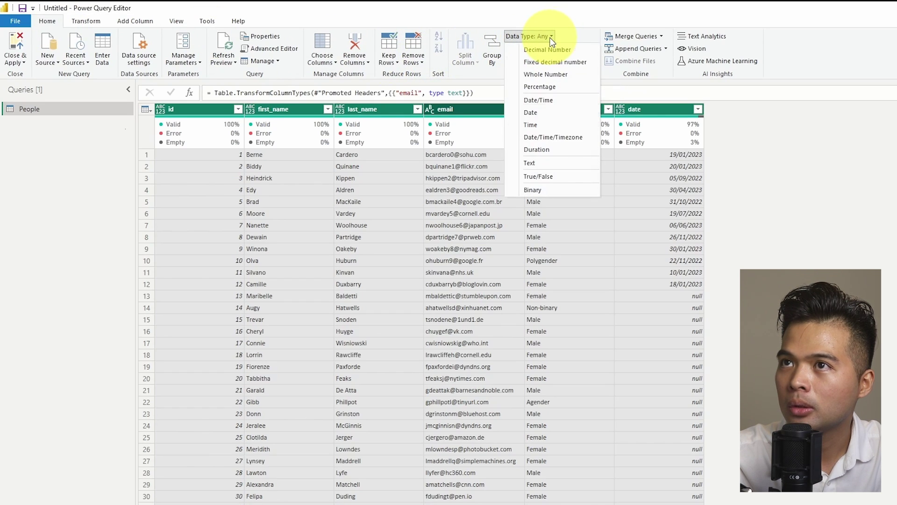
click(551, 37)
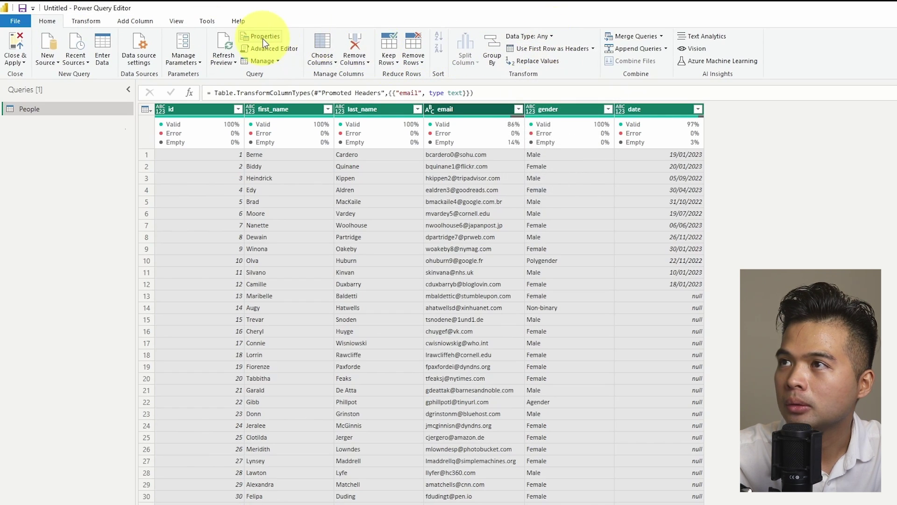
click(87, 21)
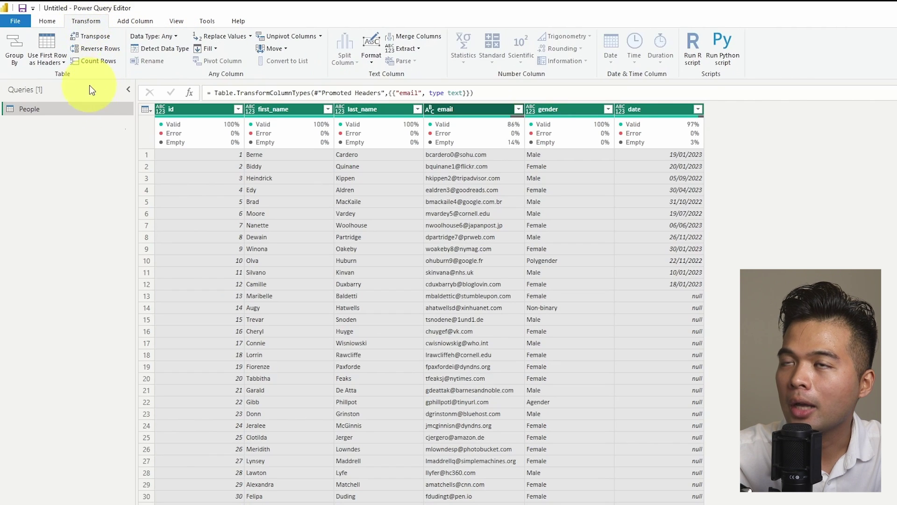
click(158, 50)
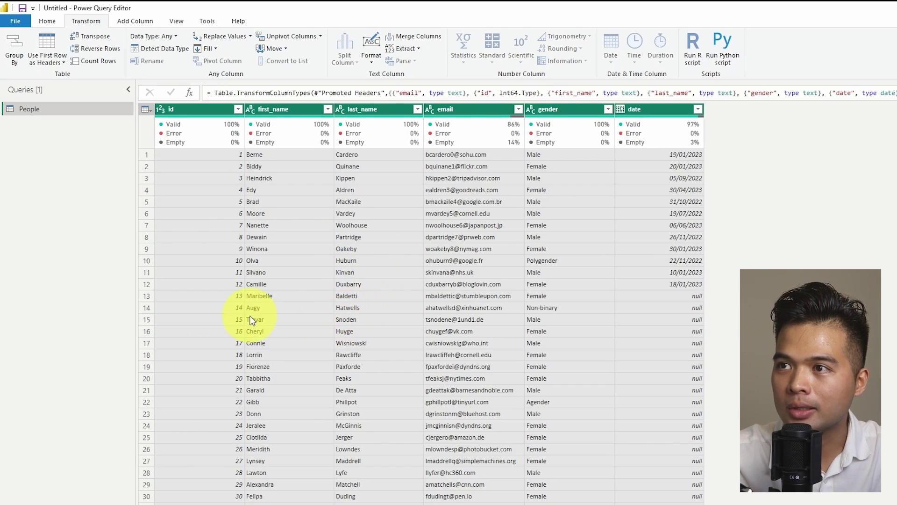
click(223, 178)
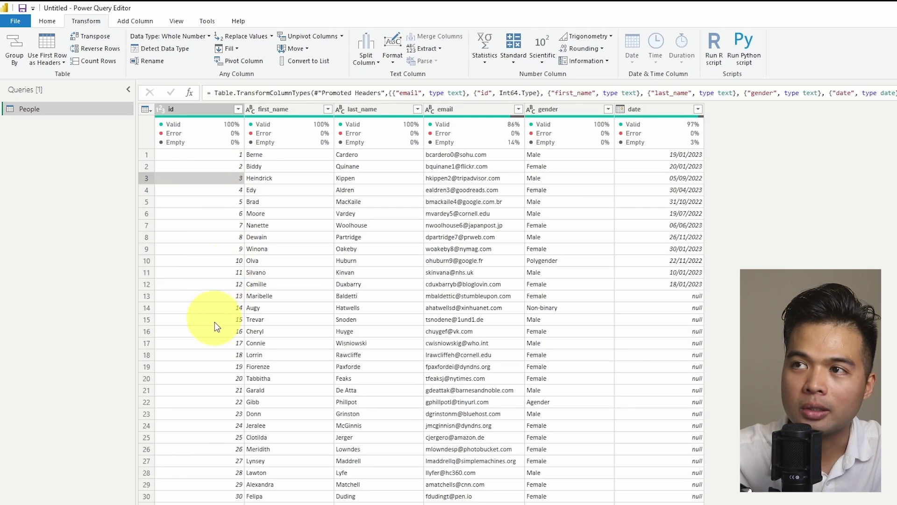
click(661, 213)
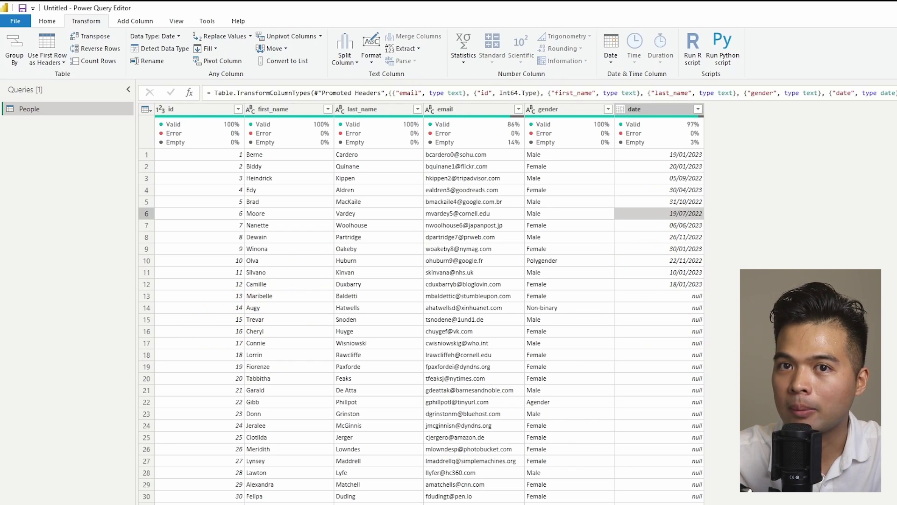
Step: Enable Column distribution in the View tab to show histograms with distinct and unique counts
click(183, 24)
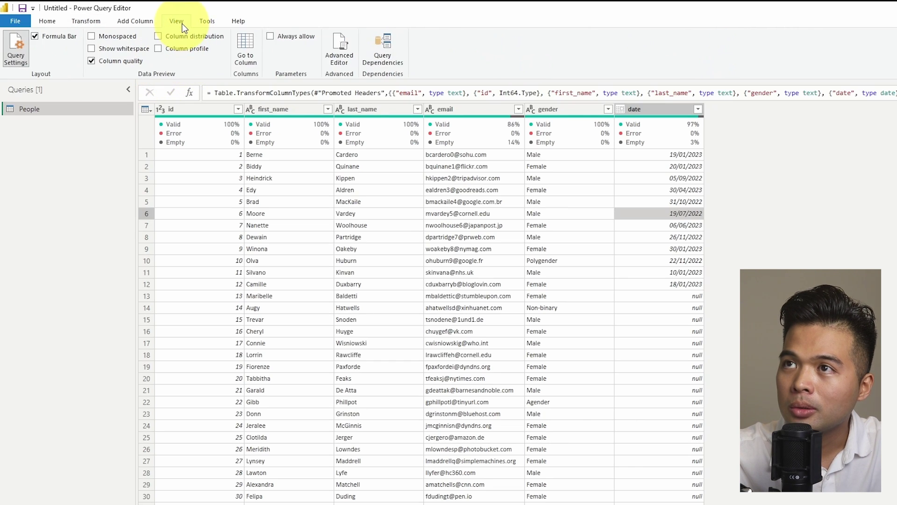
click(159, 37)
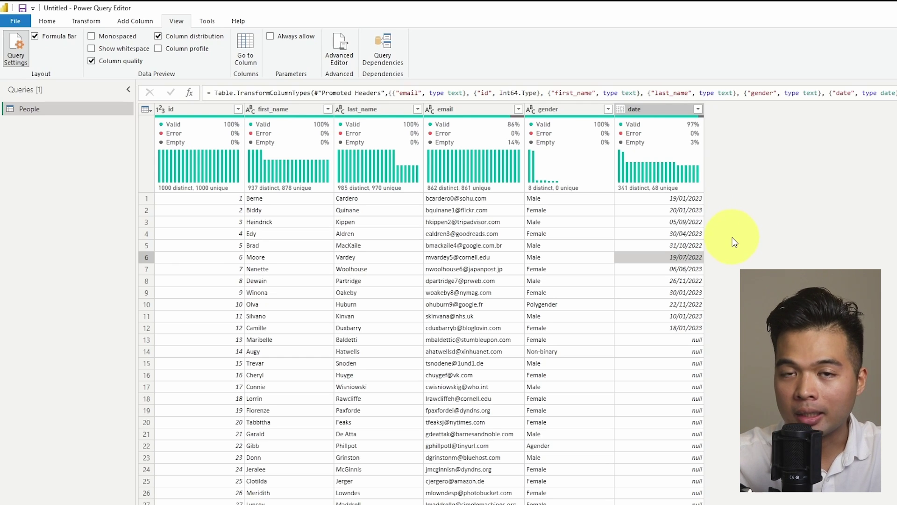
Step: Turn on Column profile and display statistics and value distribution for the id column
click(157, 50)
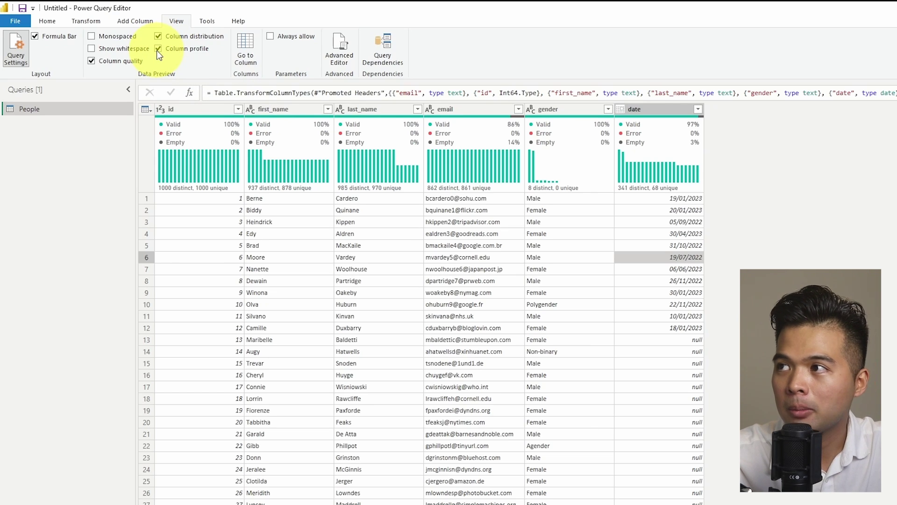
mouse_move(550, 186)
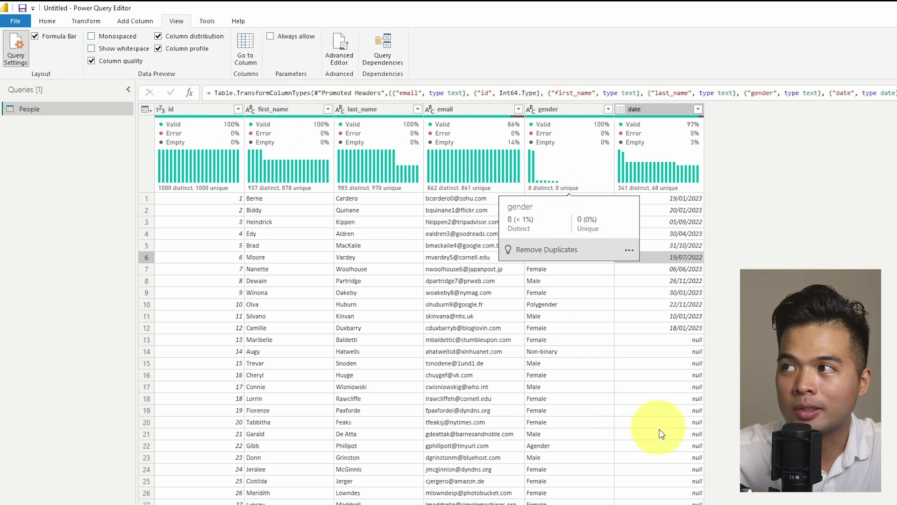
click(217, 105)
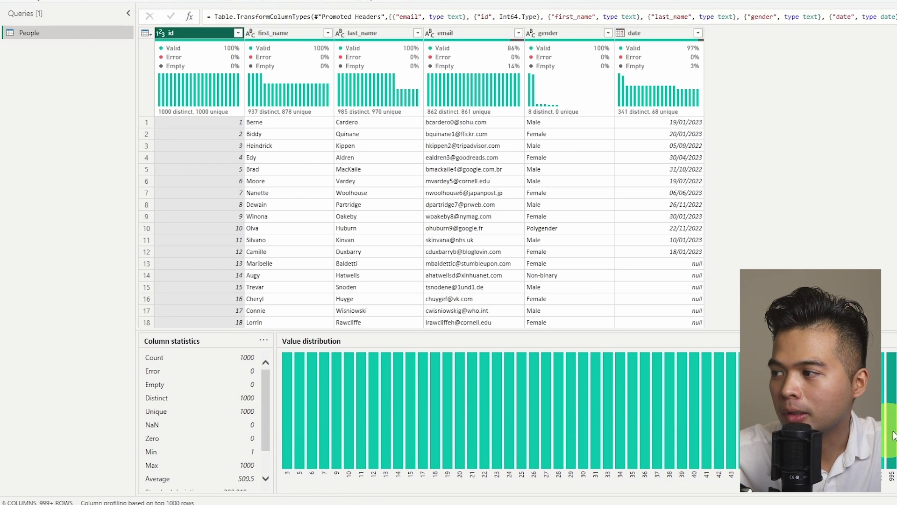
scroll(221, 386, down, 1)
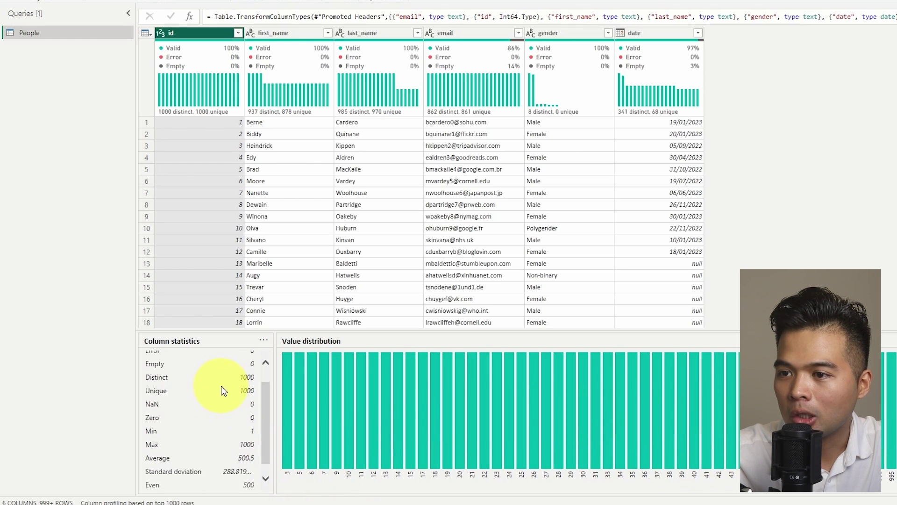
scroll(220, 385, down, 1)
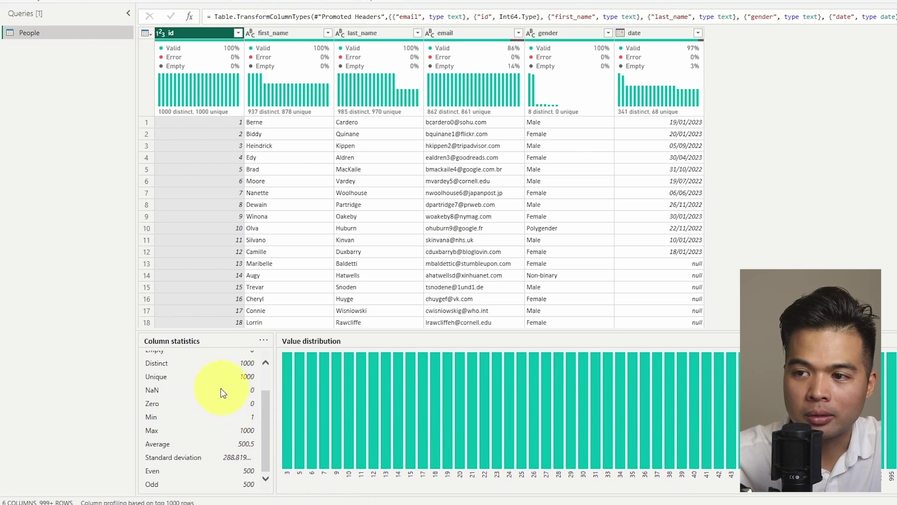
scroll(213, 413, up, 3)
scroll(254, 414, down, 3)
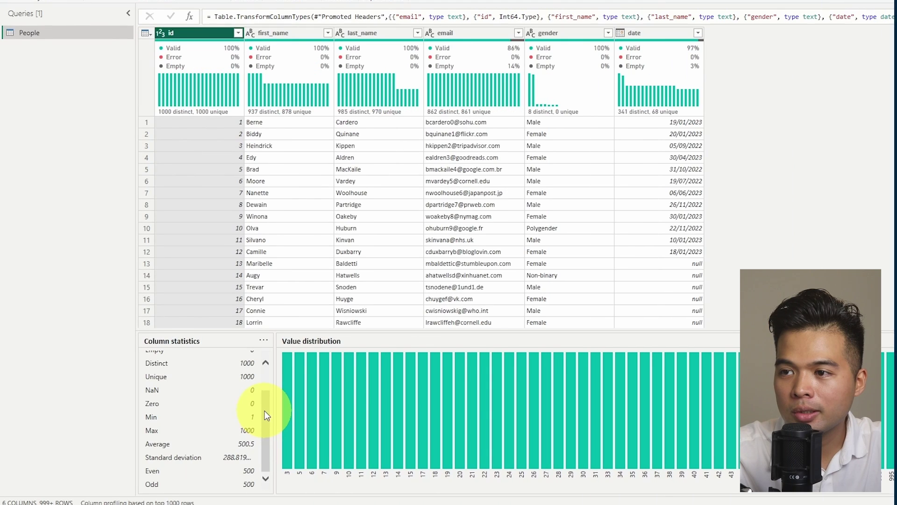
drag(266, 409, 276, 390)
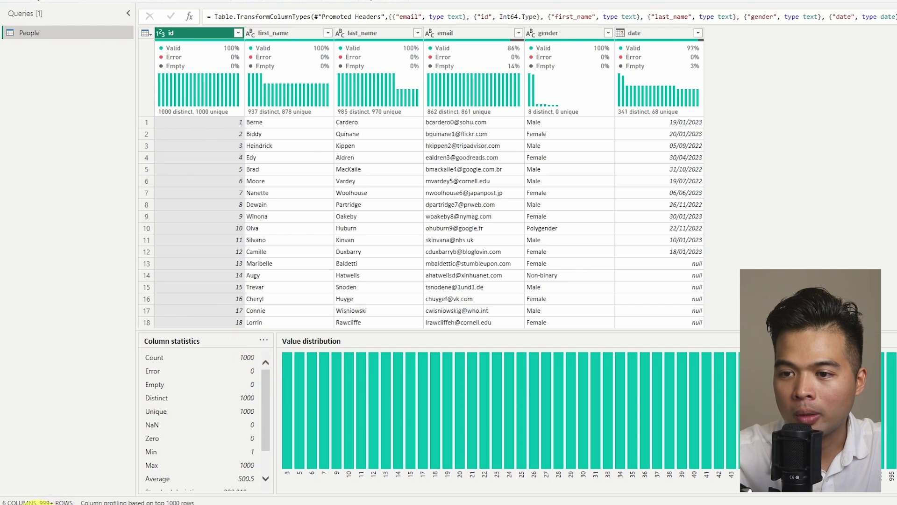
Step: Open Profiling.xlsx from the Desktop in Excel
key(alt+Tab)
click(477, 234)
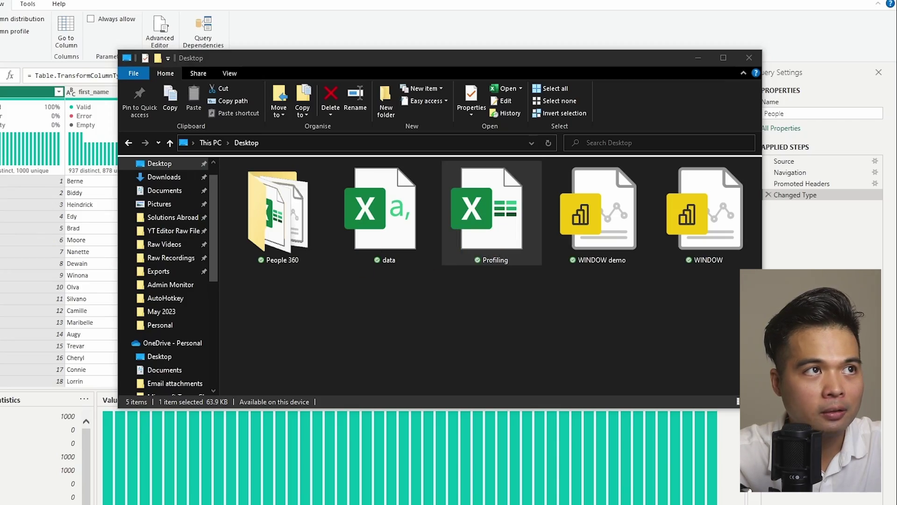
key(Return)
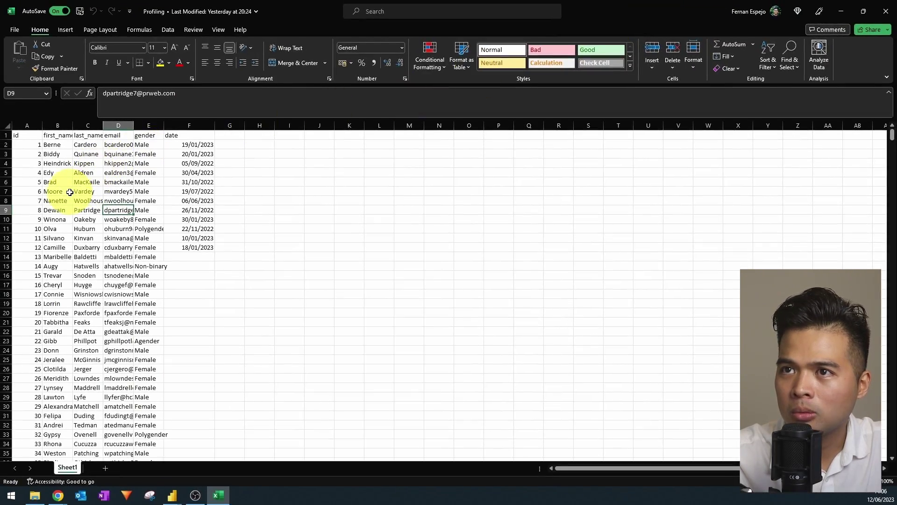
click(36, 198)
Step: Jump to the last record in Excel, whose date 99/01/2023 is invalid
key(ctrl+Down)
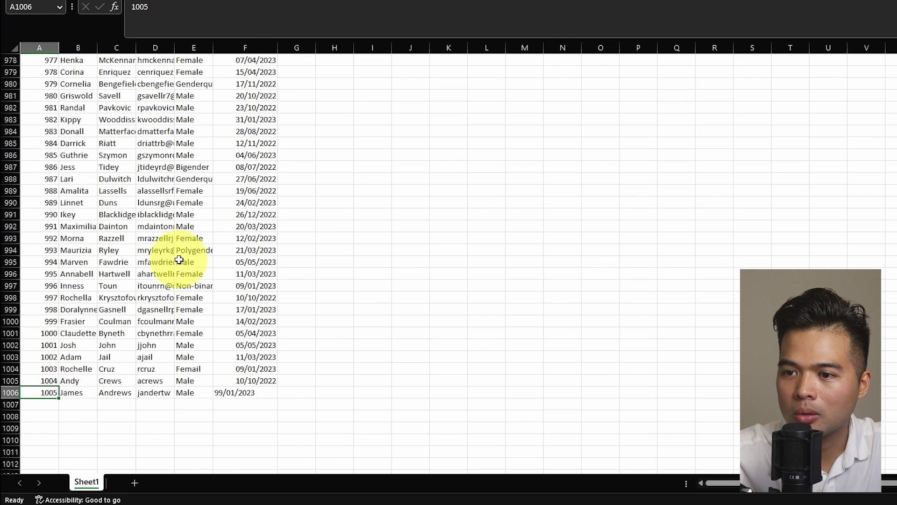
key(alt+Tab)
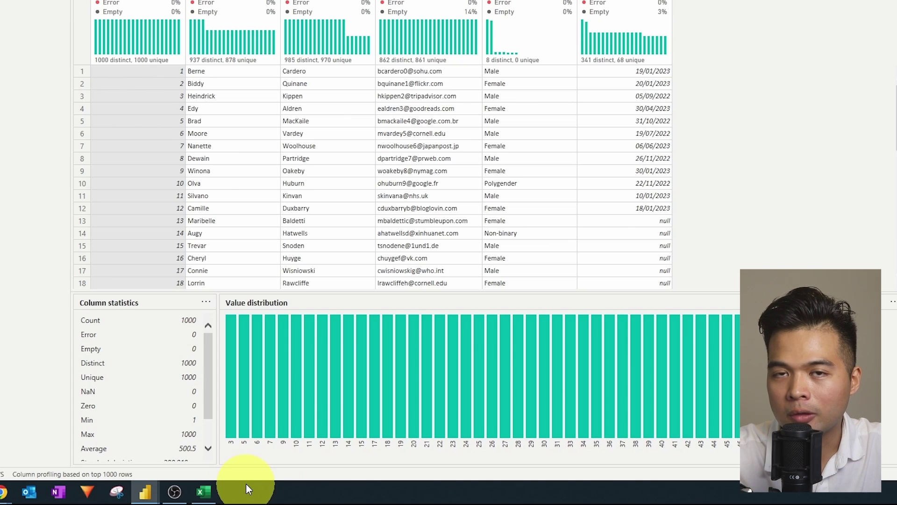
Step: Bring the People query back into view with its column profile still displayed
click(203, 490)
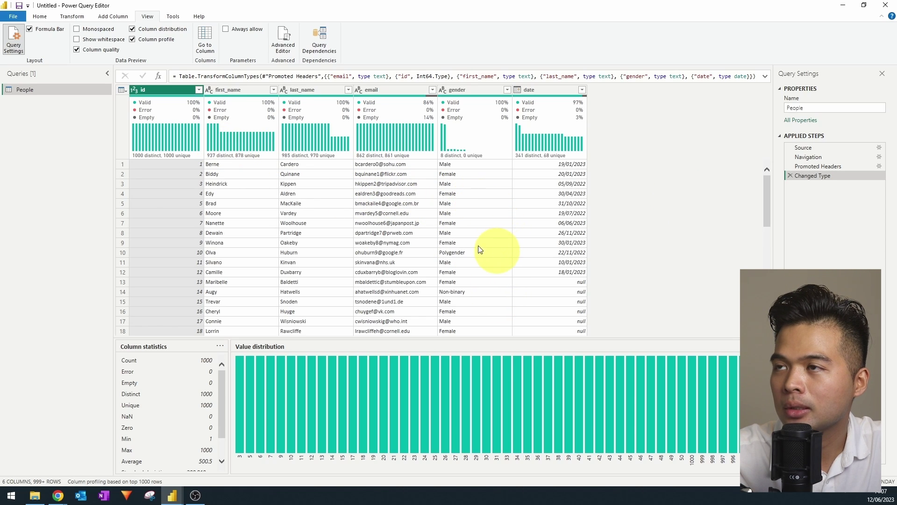
Step: Close & Apply the People query, then view the single date error in Errors in People
click(40, 17)
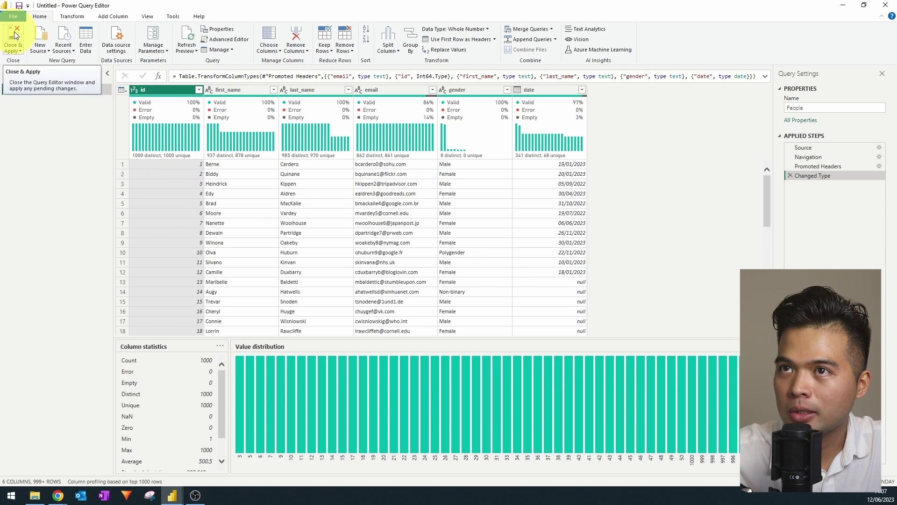
click(14, 35)
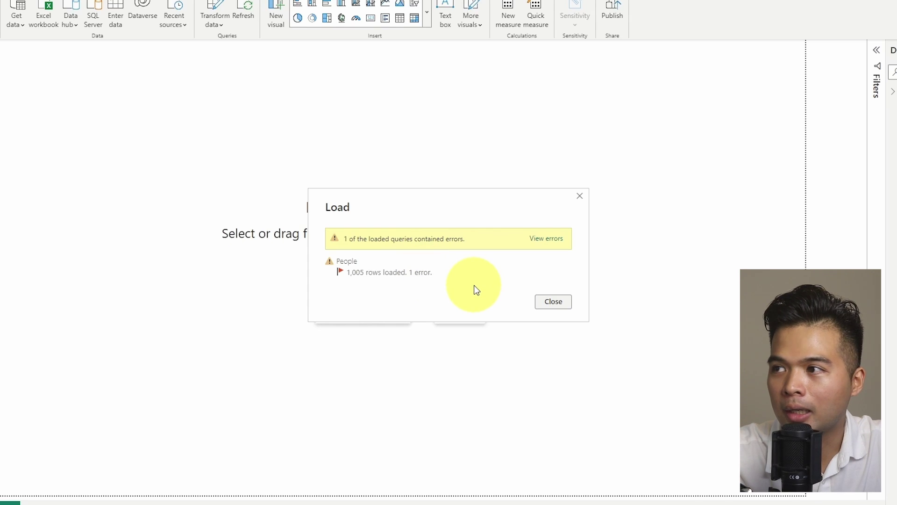
click(545, 238)
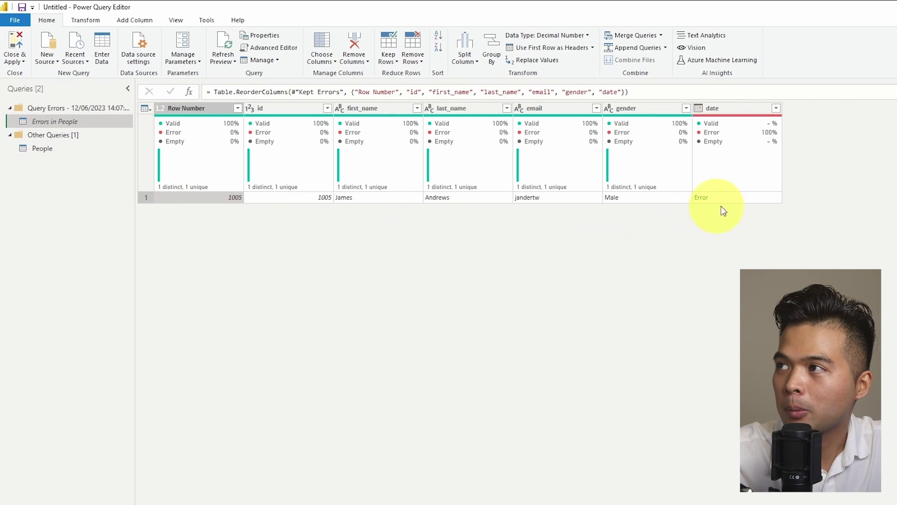
Step: Inspect the invalid date error, then delete the Errors in People query
click(750, 200)
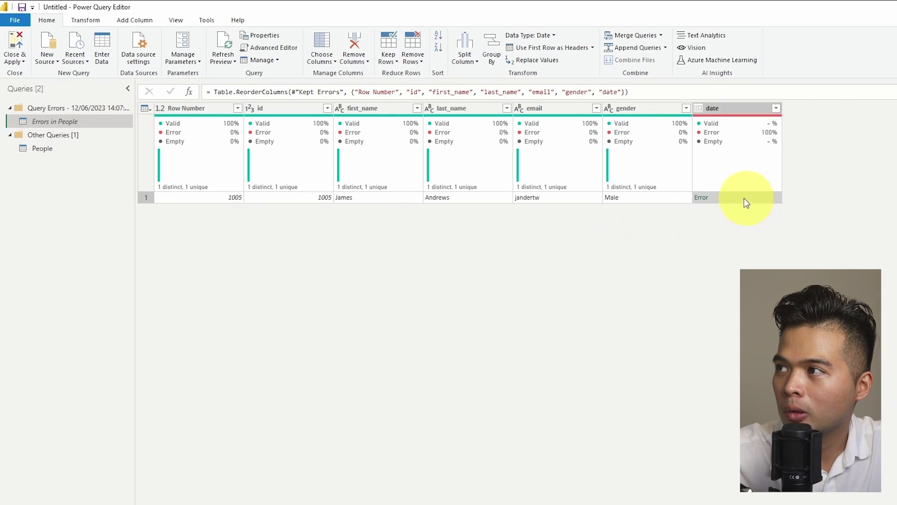
drag(171, 450, 142, 450)
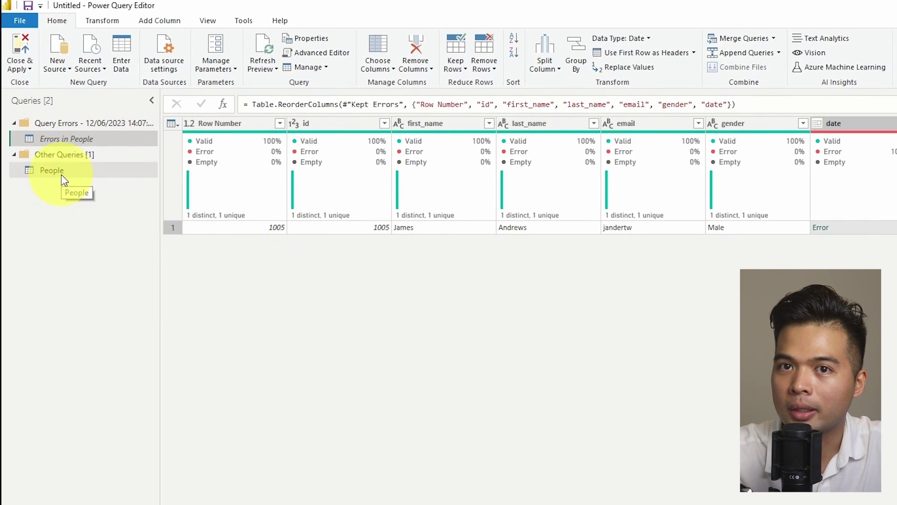
right_click(86, 139)
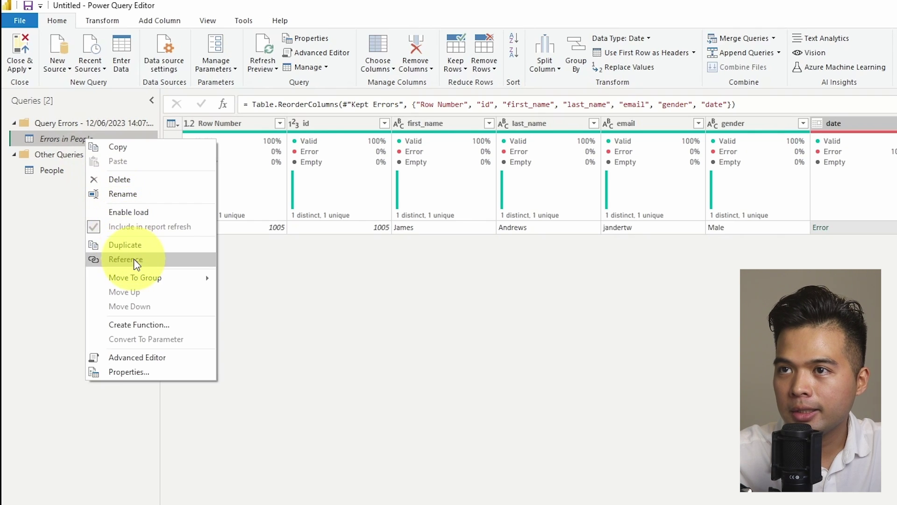
click(141, 180)
key(Return)
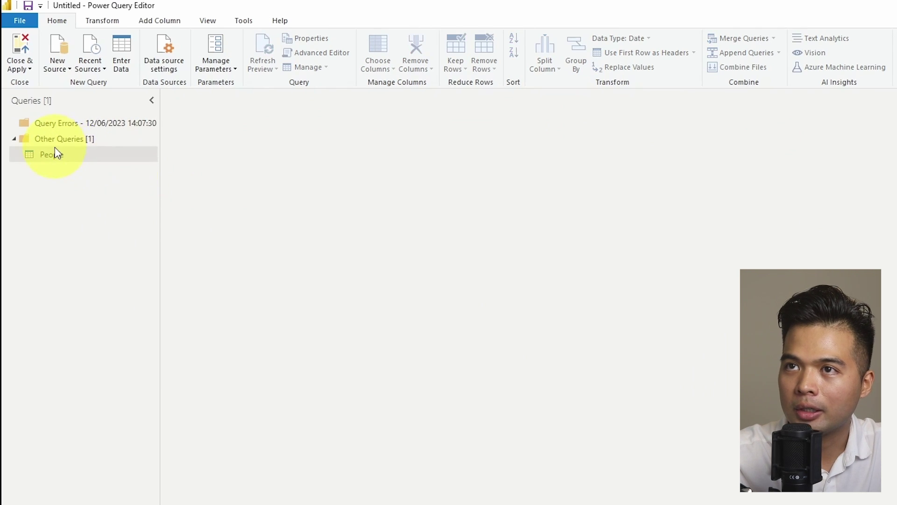
Step: Delete the empty Query Errors group and return to the People query
right_click(57, 126)
click(110, 217)
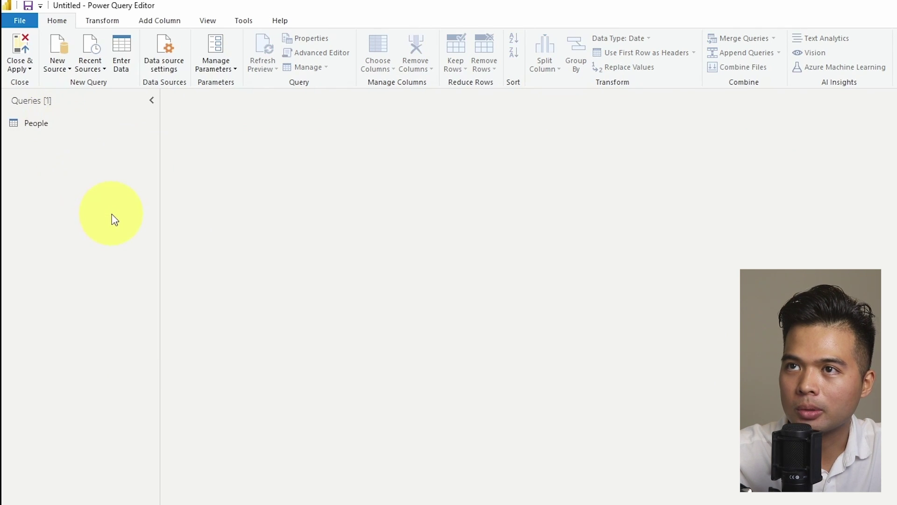
click(52, 127)
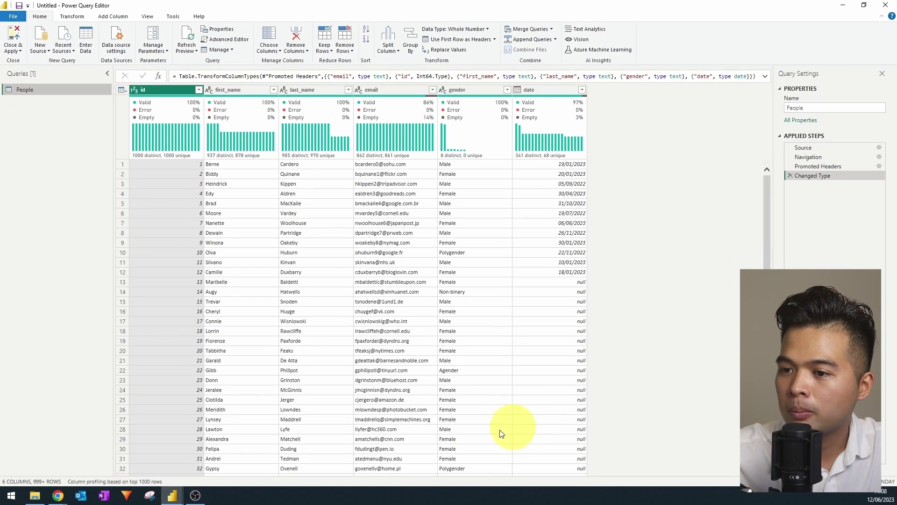
Step: Base column profiling on the entire data set and open the date column's error options
click(128, 478)
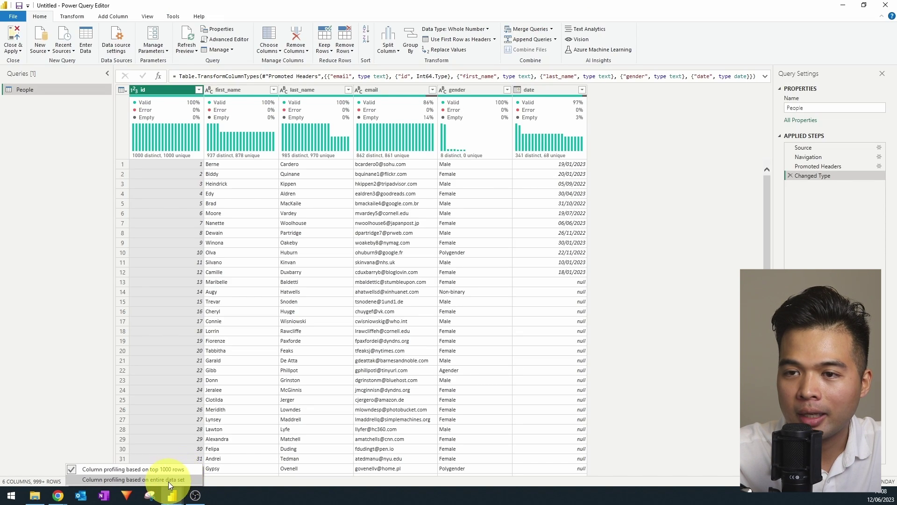
click(167, 482)
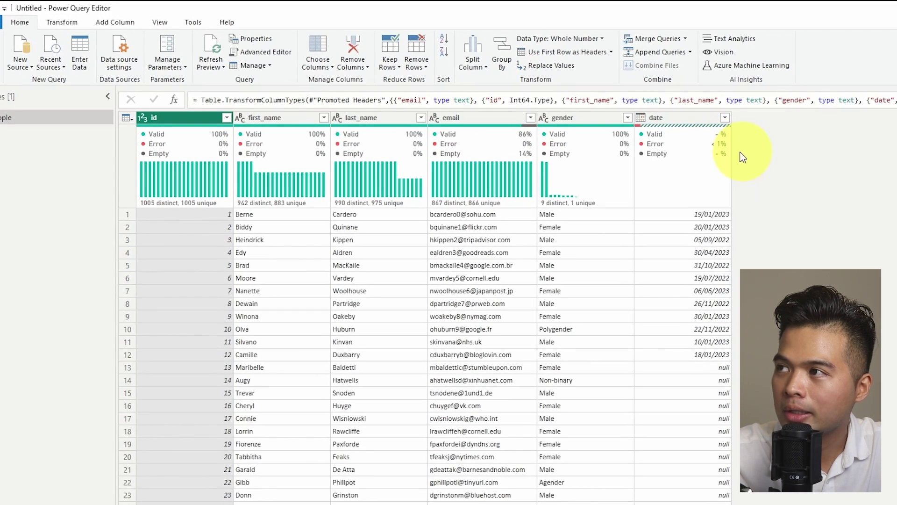
mouse_move(719, 153)
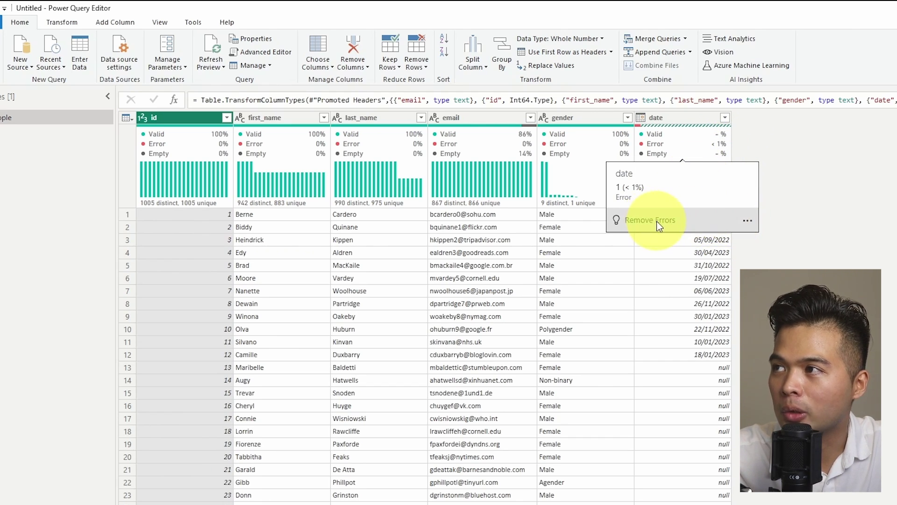
click(746, 221)
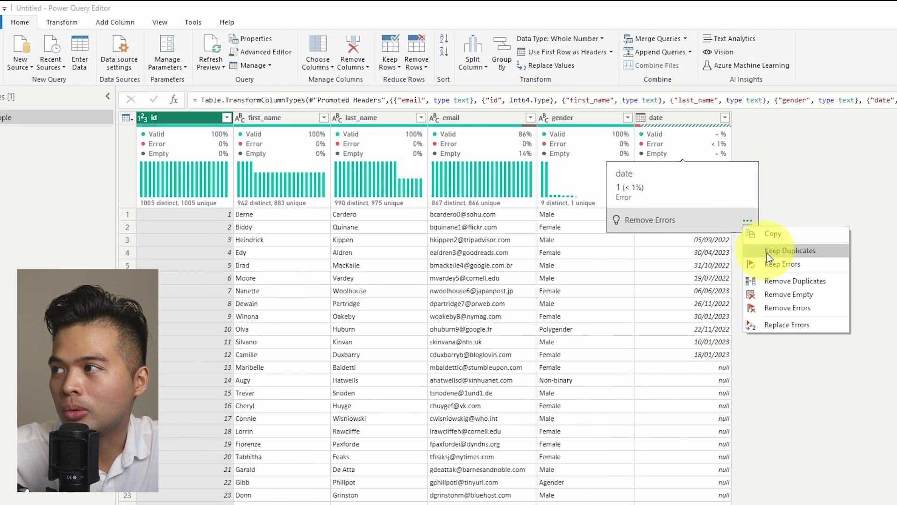
Step: Replace the date column's errors with null, Close & Apply, then reopen Transform data
click(786, 326)
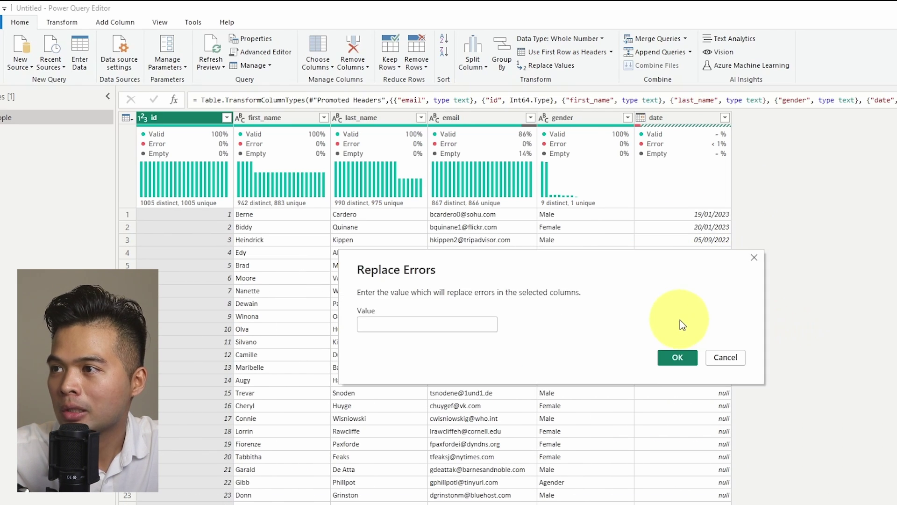
click(453, 324)
text(null)
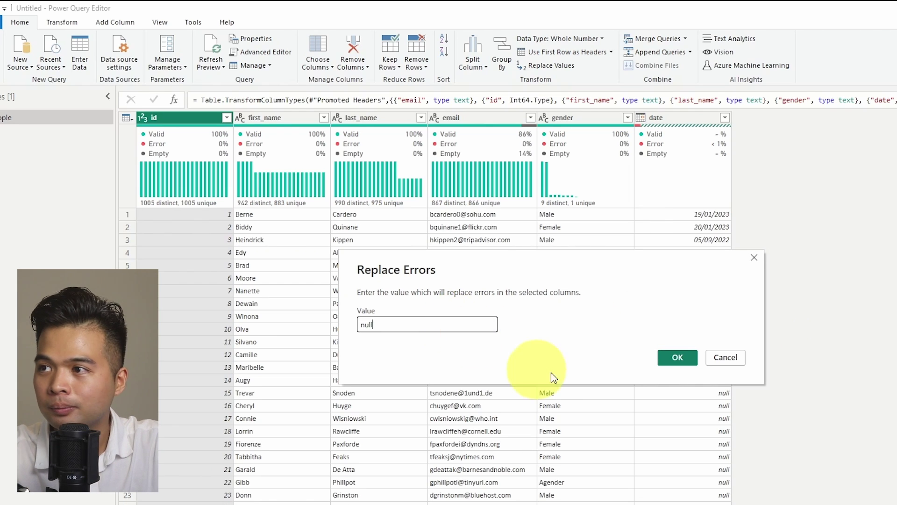
click(676, 359)
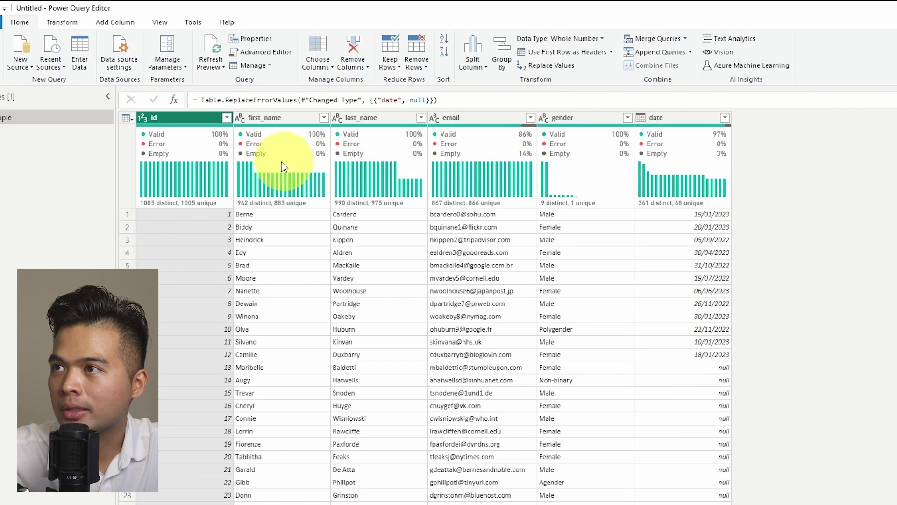
click(28, 48)
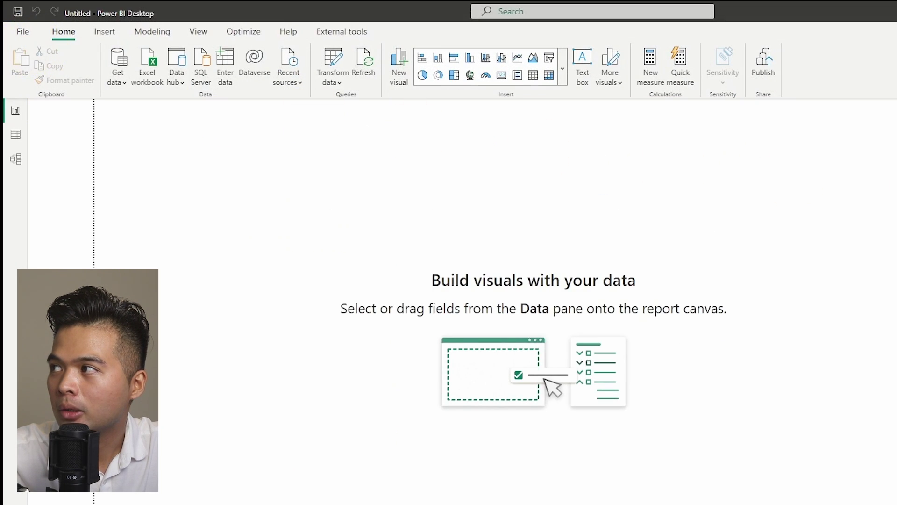
click(335, 59)
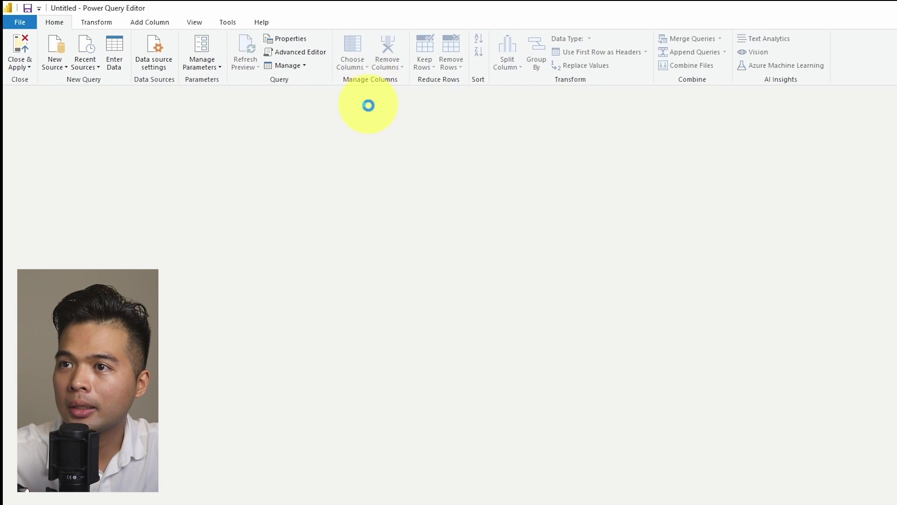
Step: Review column statistics and value distribution for first_name, then for gender
click(321, 118)
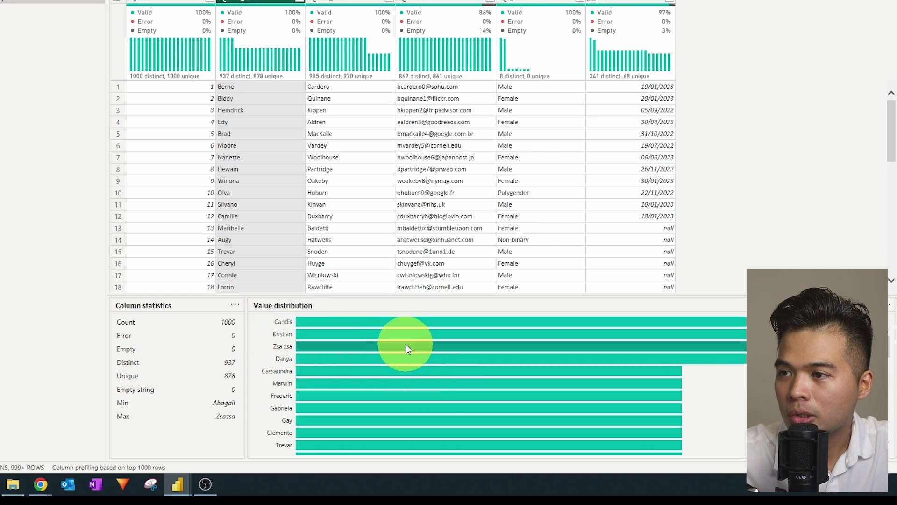
scroll(406, 348, down, 1)
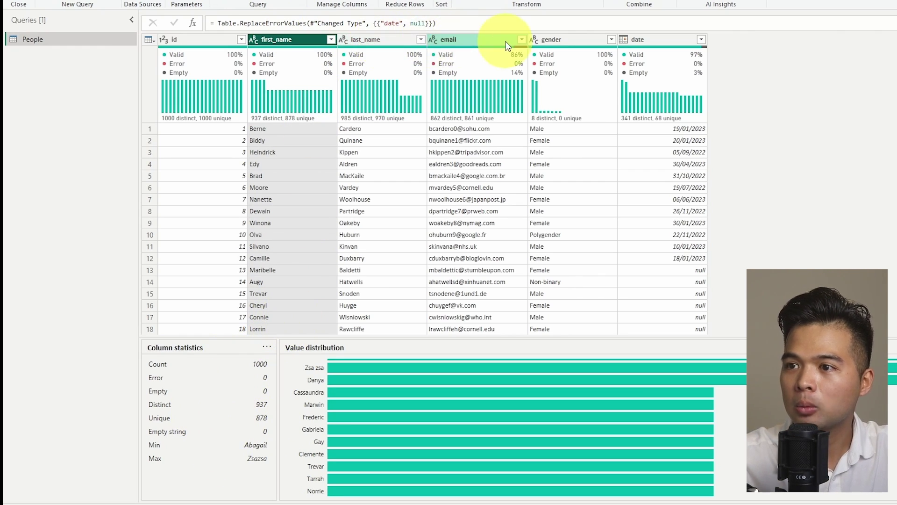
click(568, 39)
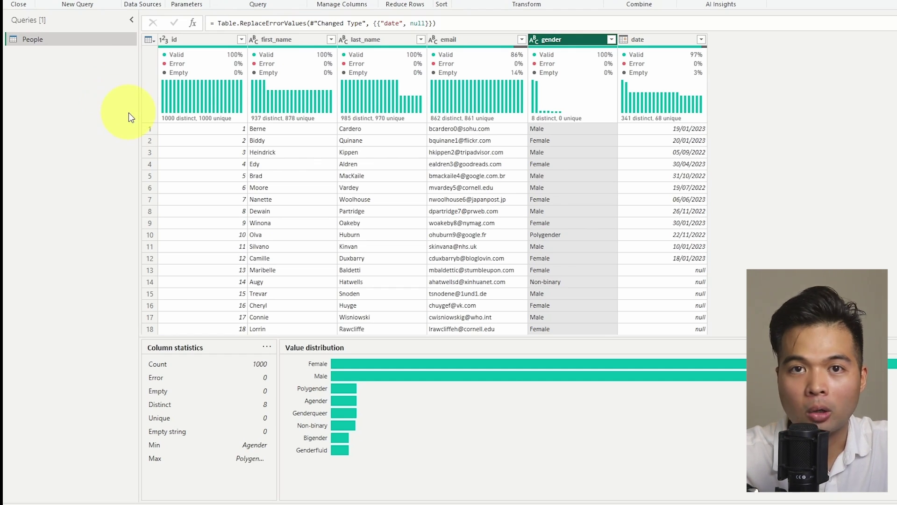
Step: Create a blank query and enter the formula = Table.Profile(People)
right_click(87, 88)
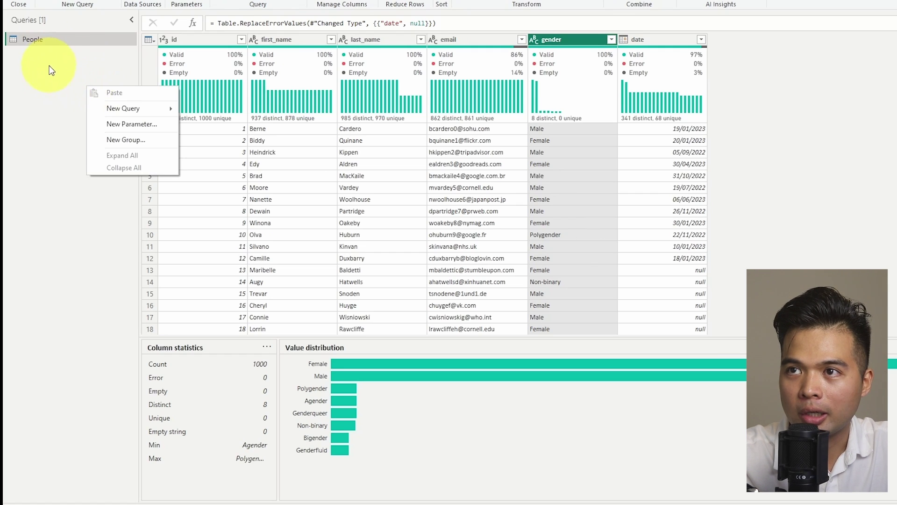
mouse_move(126, 109)
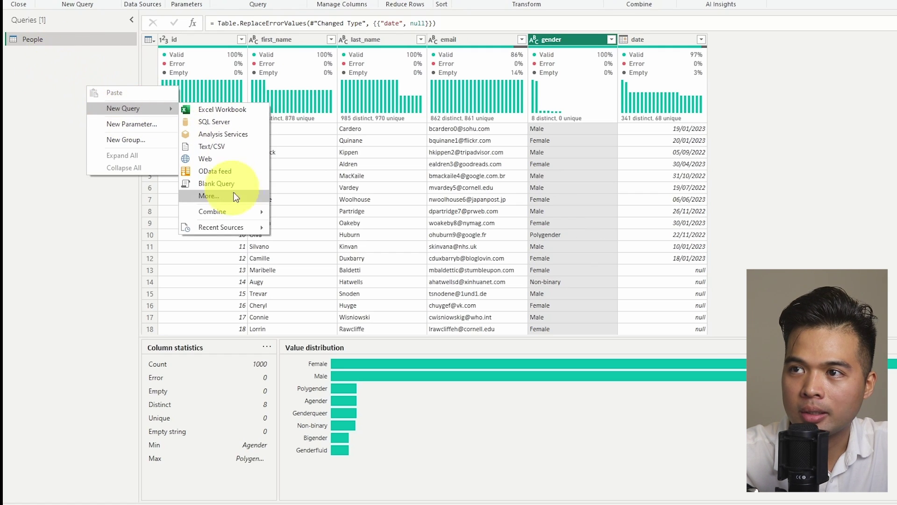
click(241, 184)
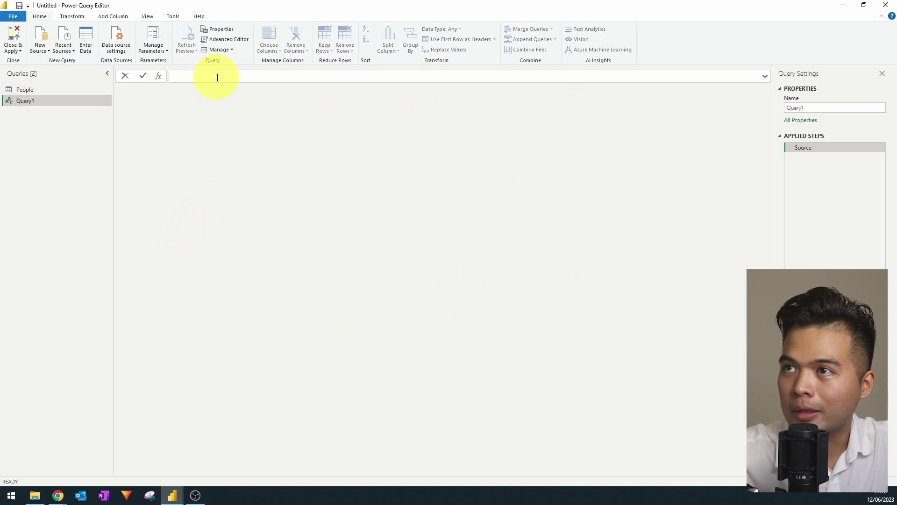
click(218, 77)
text(= T)
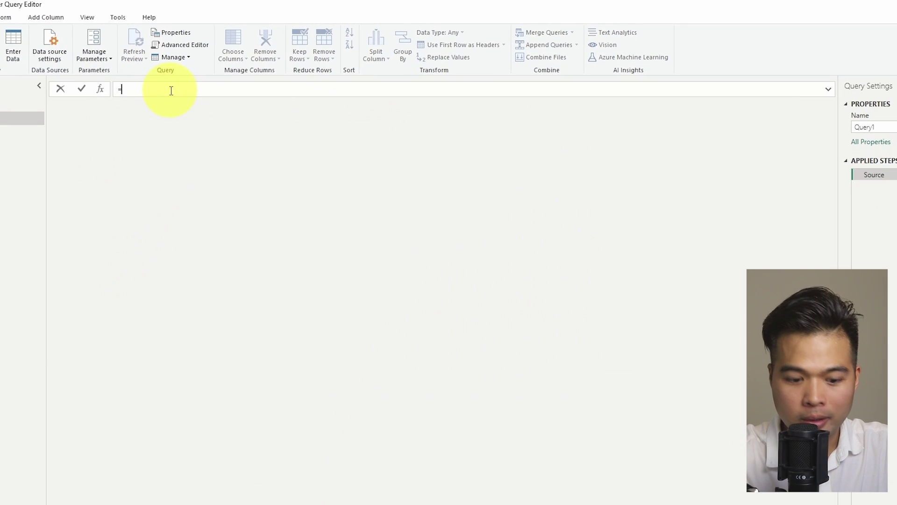
text(able.Profile()
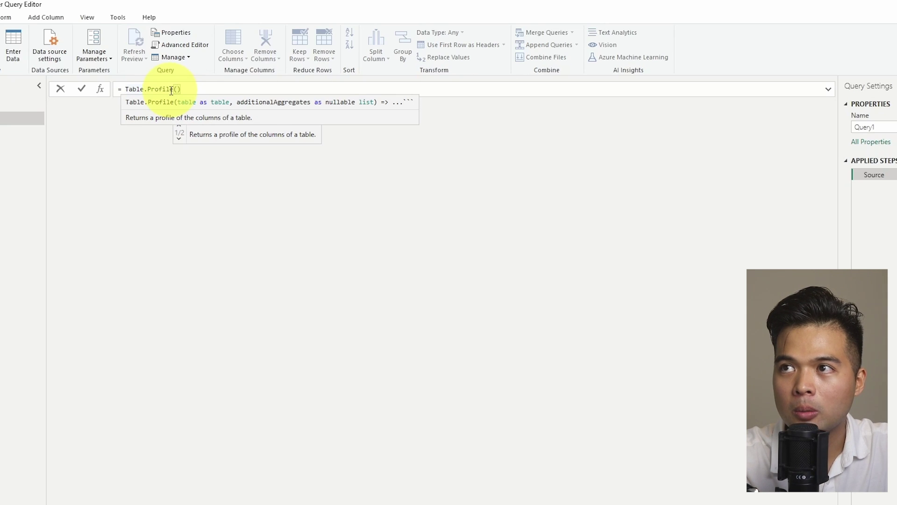
text(Peopl)
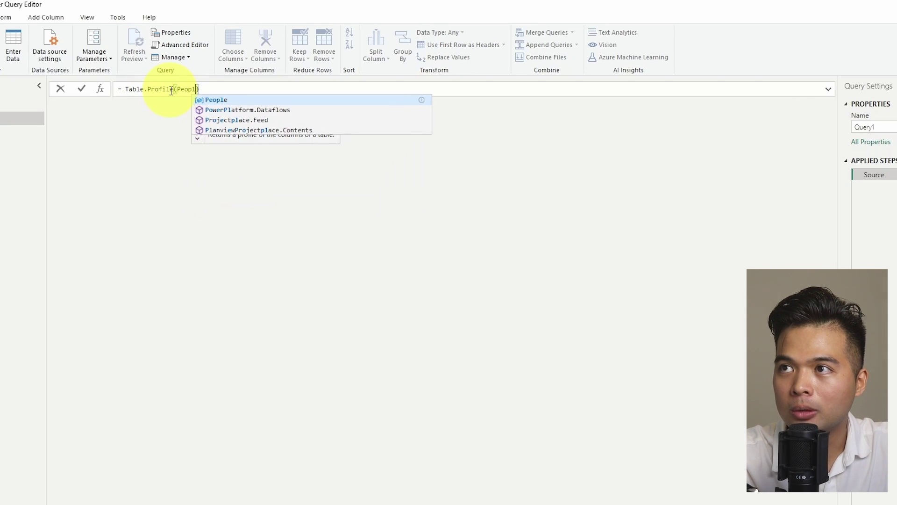
text(e)
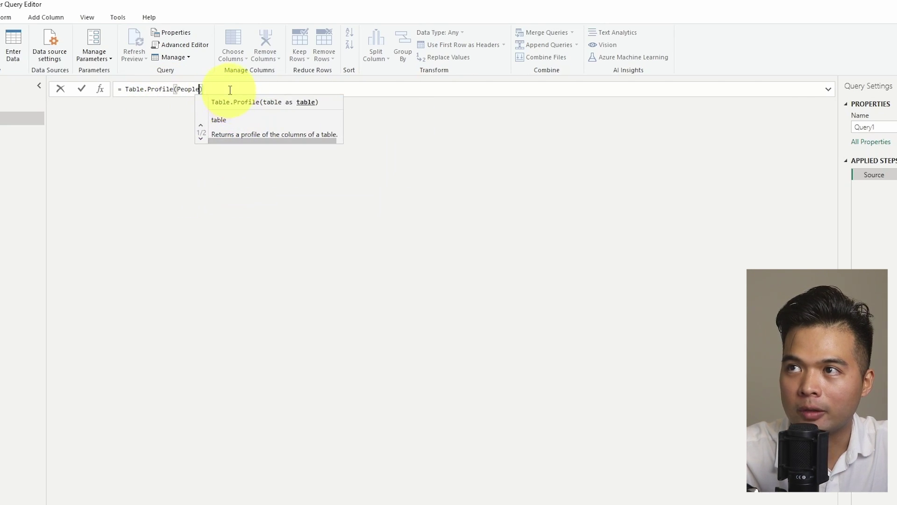
click(230, 89)
Step: Commit the Table.Profile(People) formula to generate the per-column statistics table
key(Return)
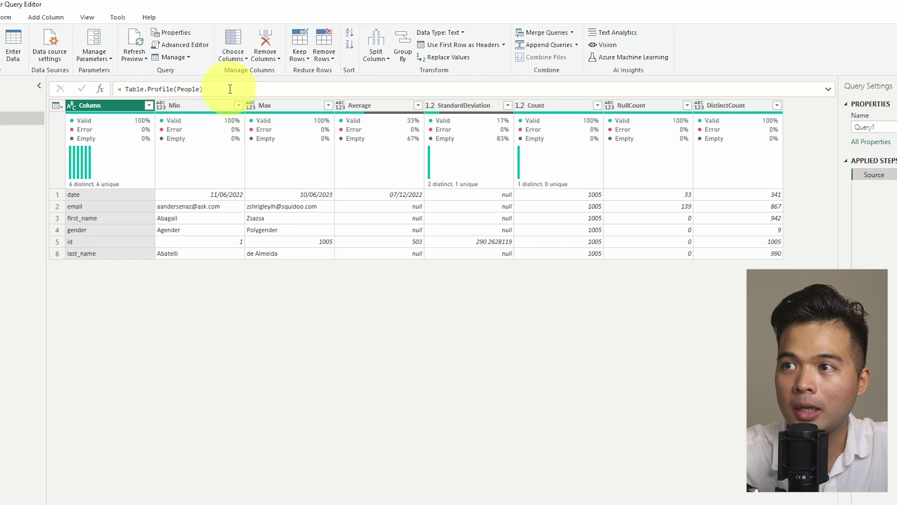